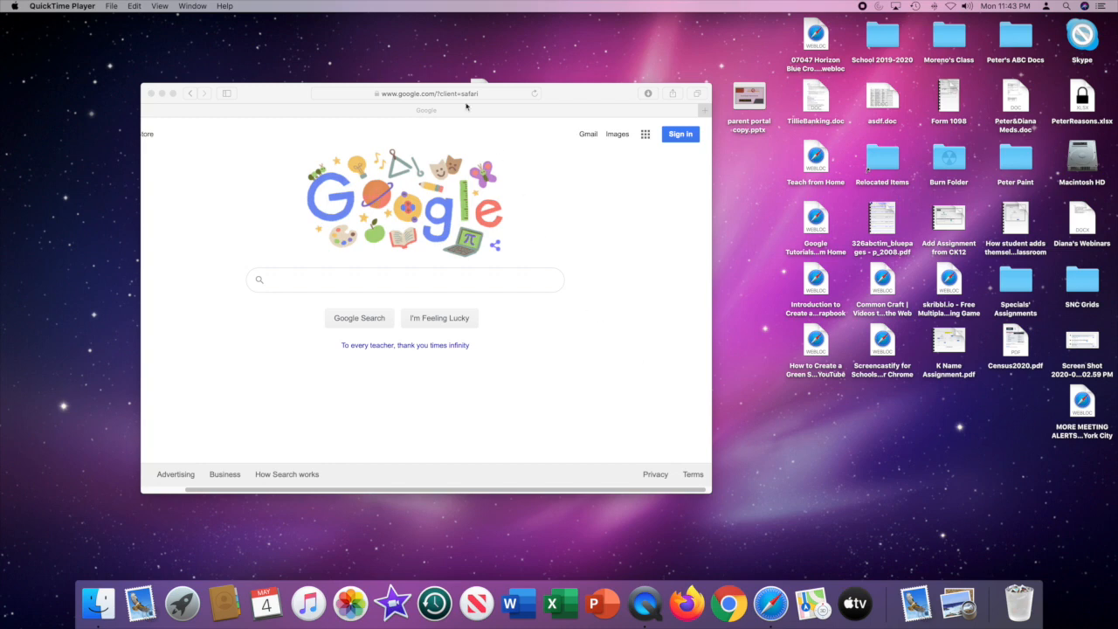
Go to docs.google.com to reach the Google account sign-in page.
{"action": "left_click", "coordinate": [437, 92]}
{"action": "type", "text": "do"}
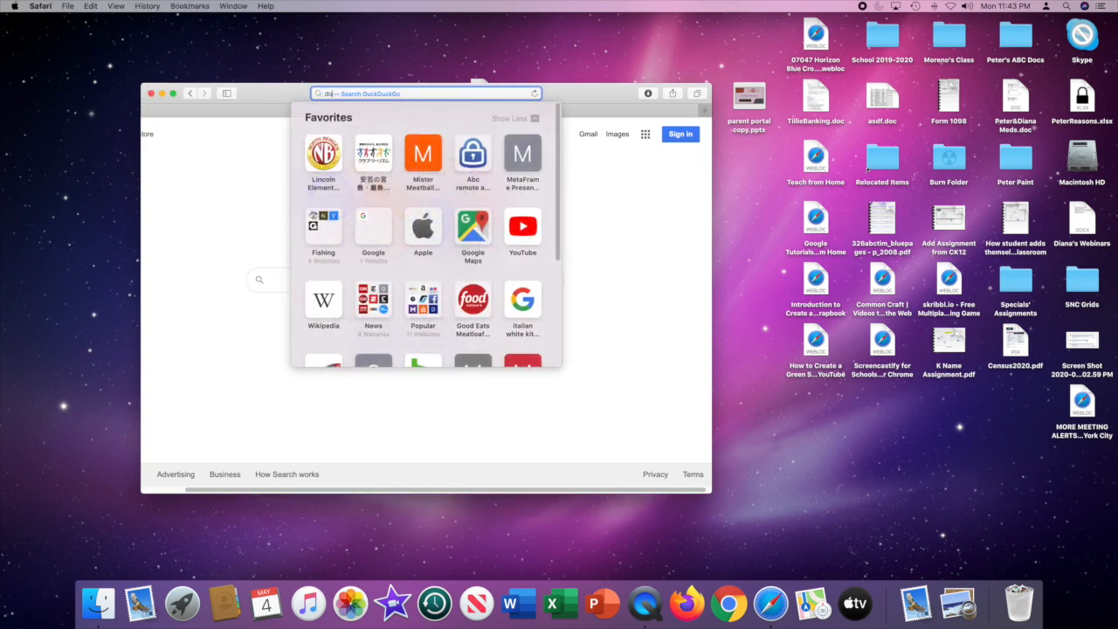
{"action": "type", "text": "cs.g"}
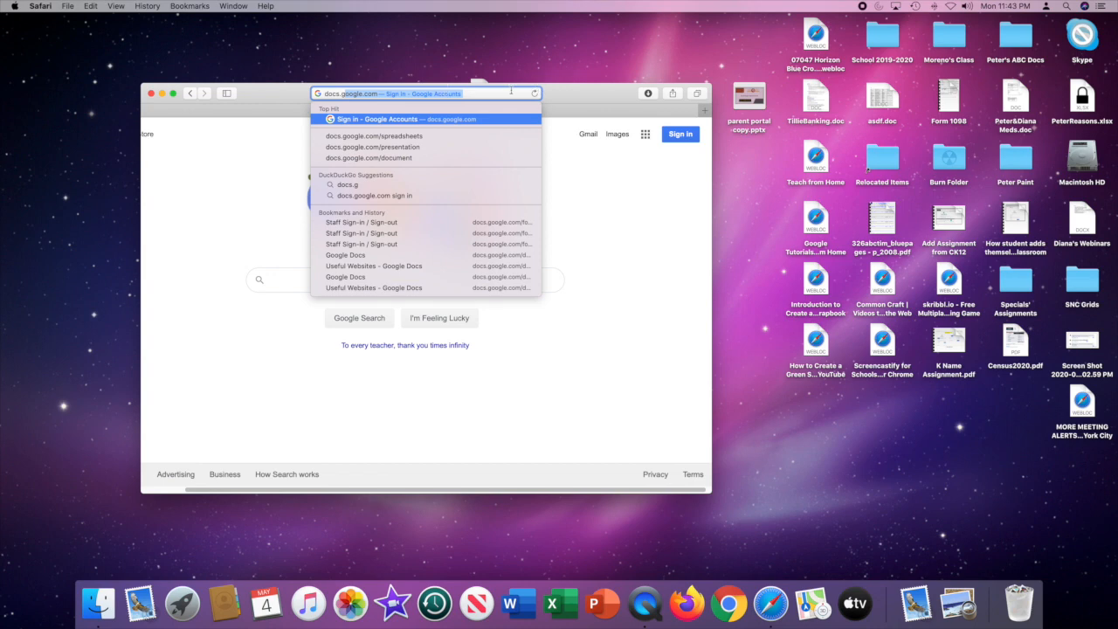
{"action": "key", "text": "Return"}
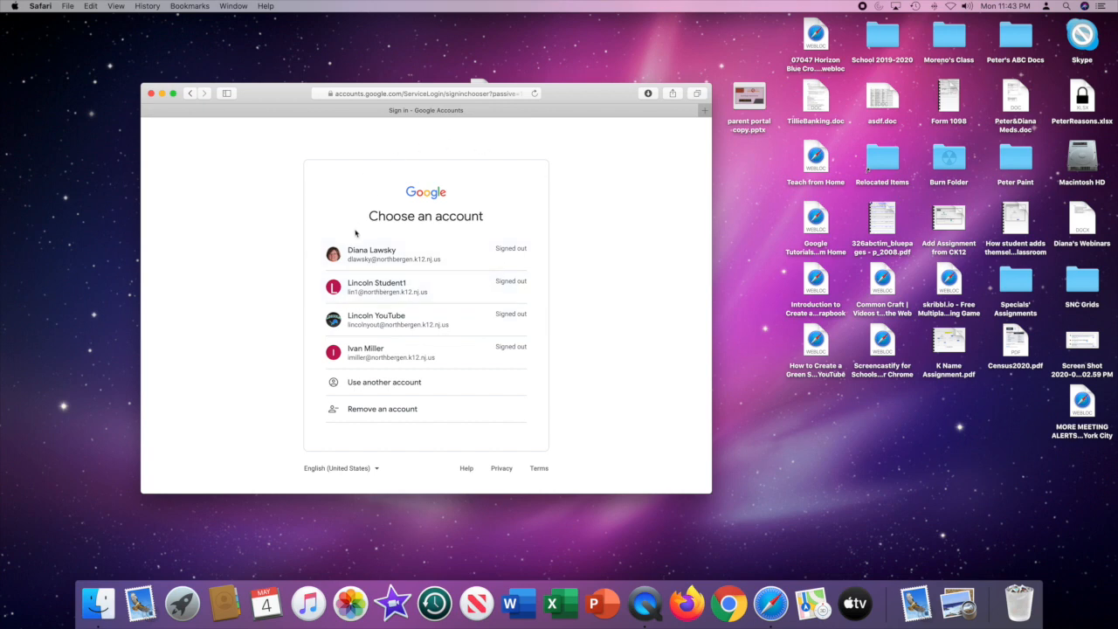
Sign in with the student account, filling in its saved account password.
{"action": "left_click", "coordinate": [368, 292]}
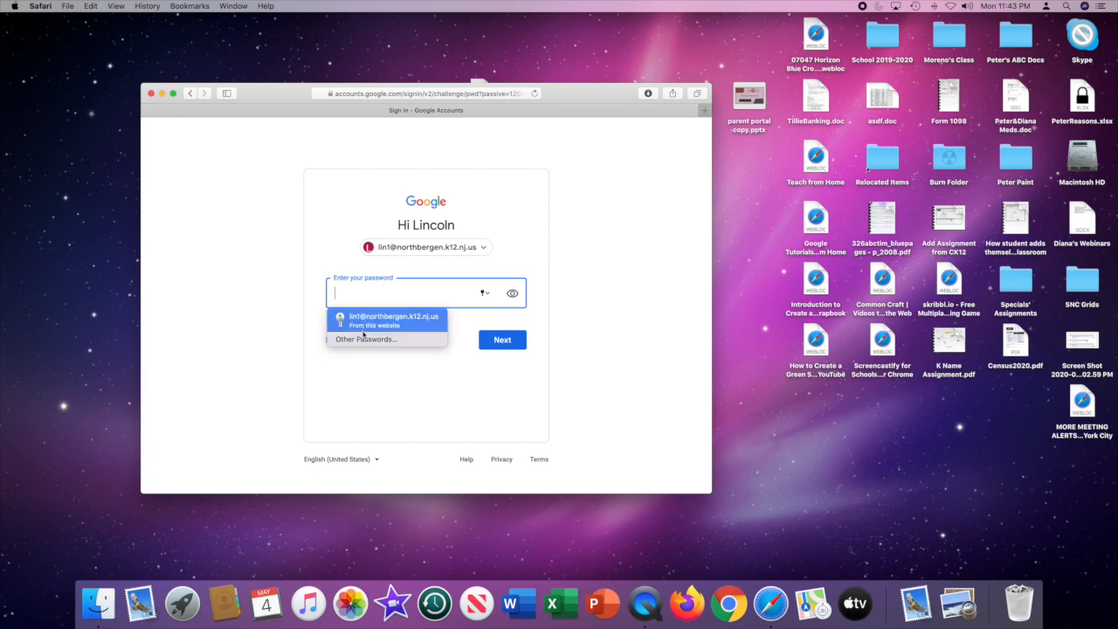
{"action": "left_click", "coordinate": [364, 321]}
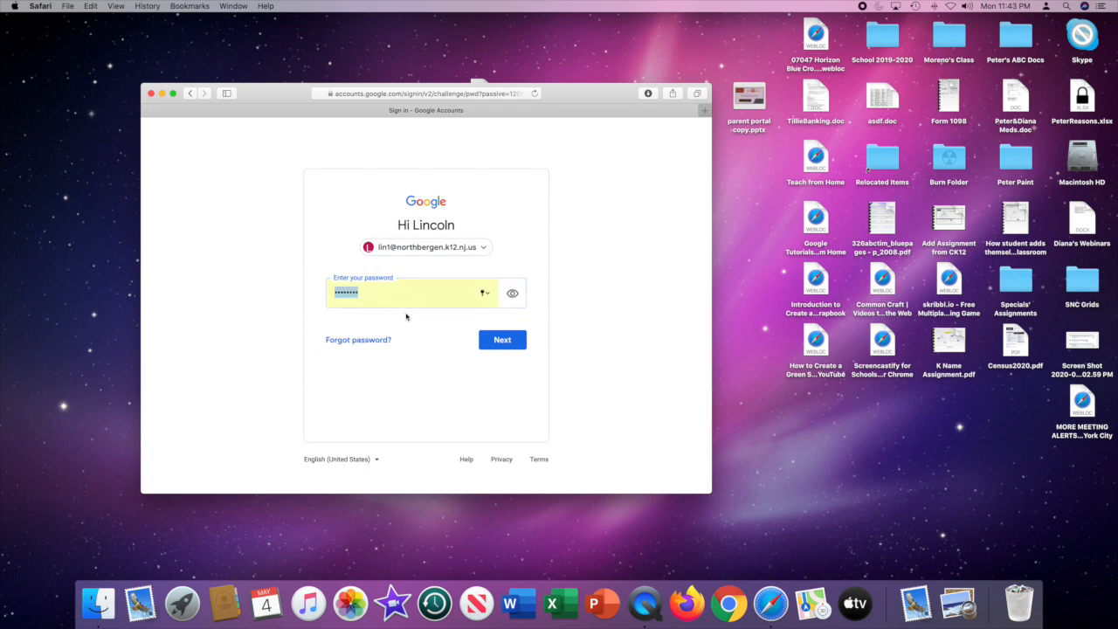
{"action": "left_click", "coordinate": [499, 342]}
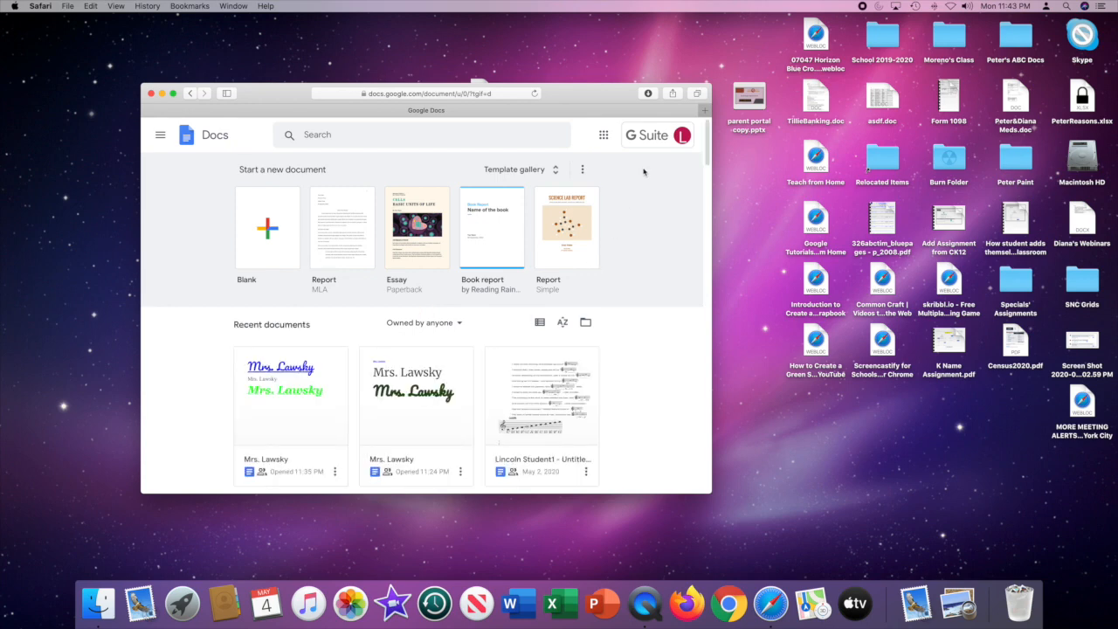
Create a blank document and enter the teacher's title and surname on the first line.
{"action": "left_click", "coordinate": [268, 230]}
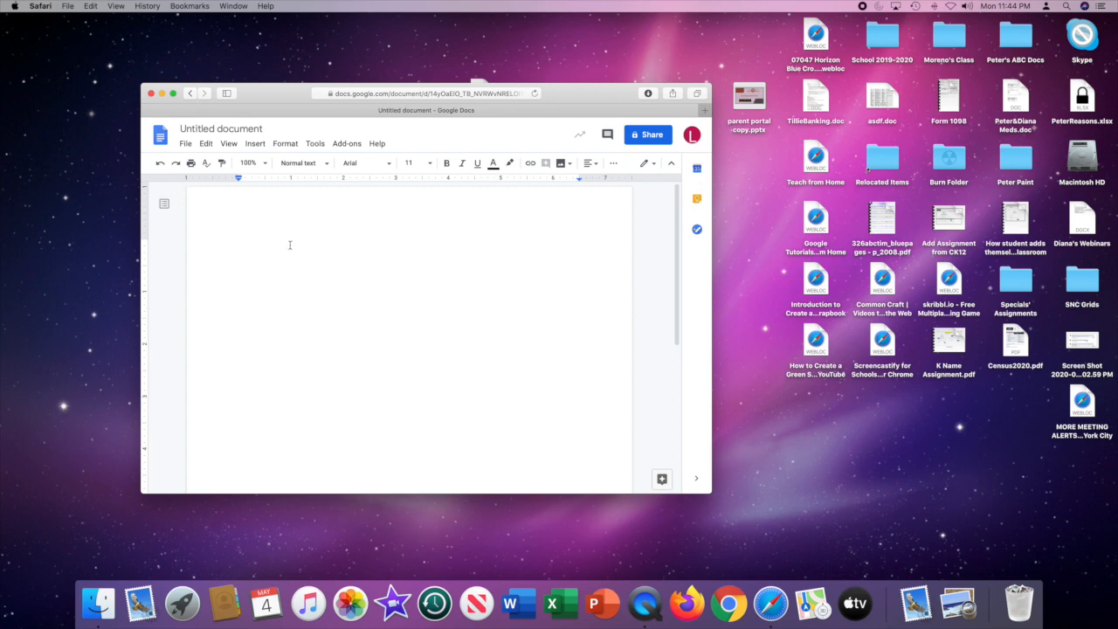
{"action": "type", "text": "Mrs. Lawsky"}
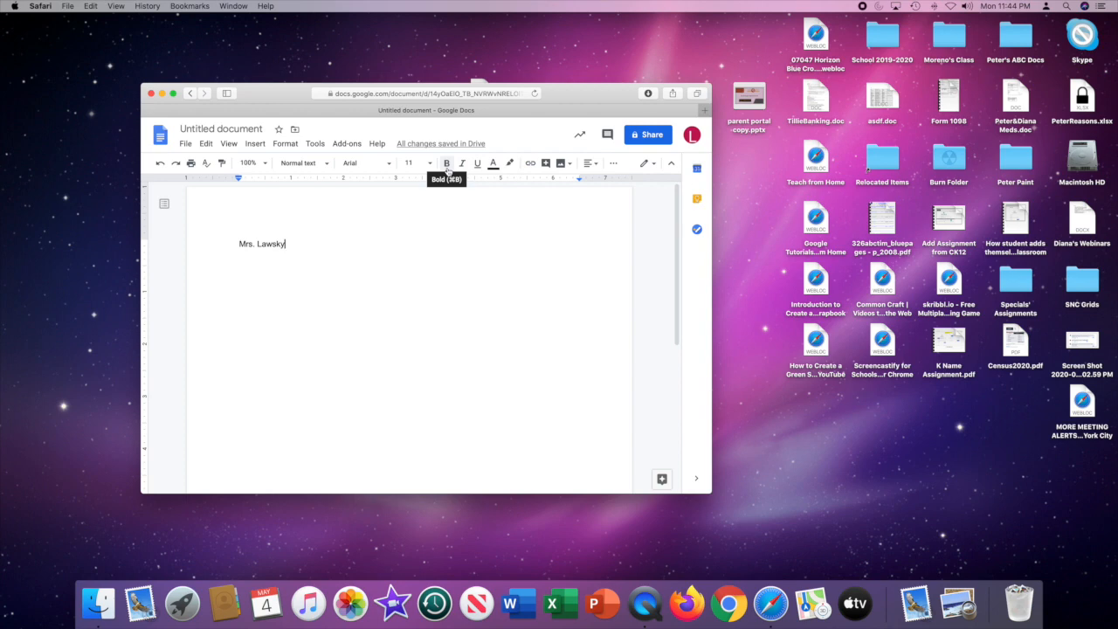
{"action": "left_click", "coordinate": [493, 164]}
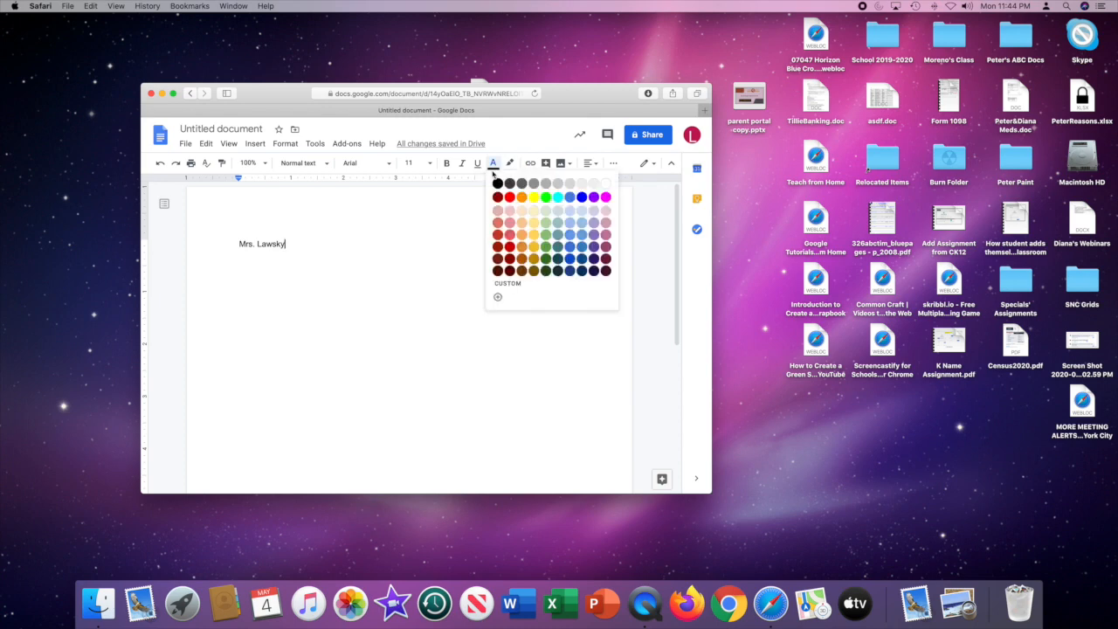
{"action": "left_click", "coordinate": [458, 187]}
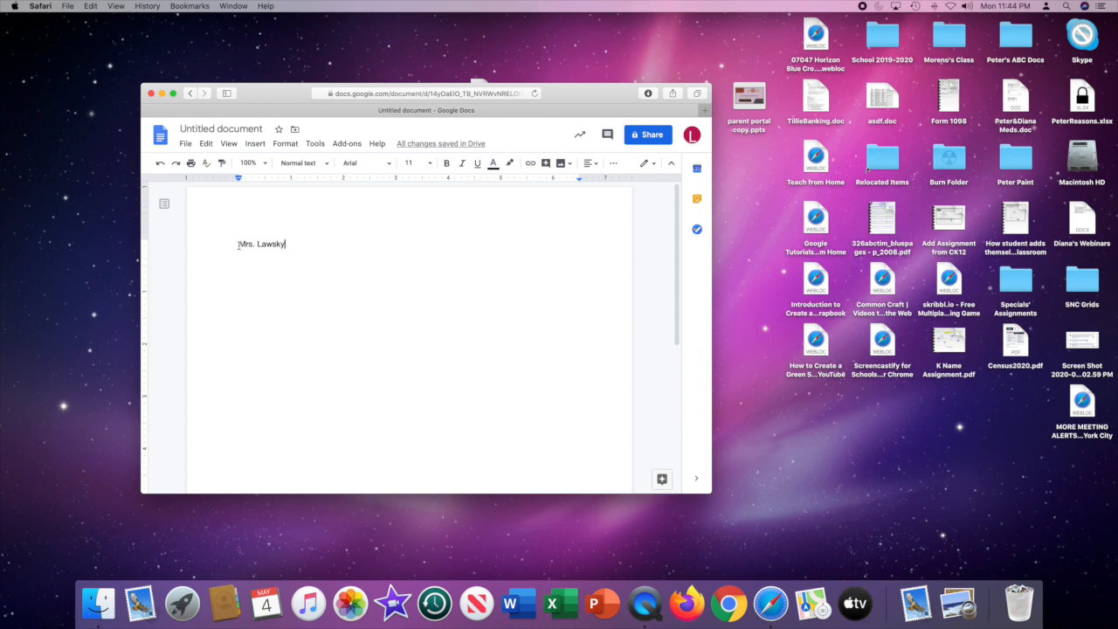
Select the whole teacher's name and change its font to Times New Roman.
{"action": "left_click_drag", "start_coordinate": [239, 245], "coordinate": [286, 244]}
{"action": "double_click", "coordinate": [292, 244]}
{"action": "left_click", "coordinate": [236, 243]}
{"action": "left_click_drag", "start_coordinate": [237, 244], "coordinate": [285, 245]}
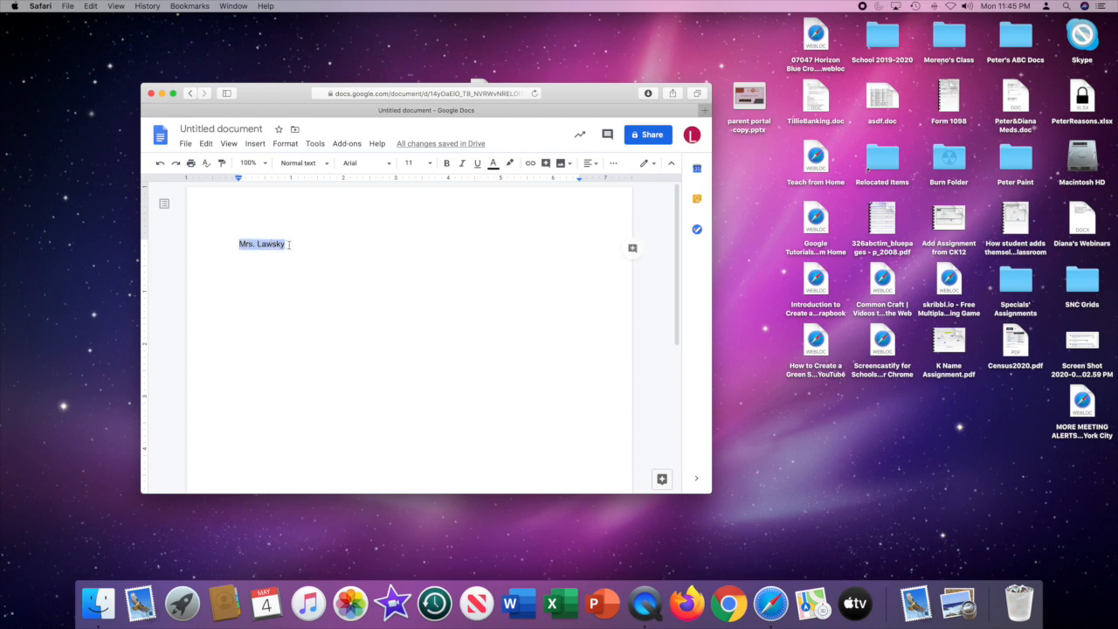
{"action": "left_click", "coordinate": [289, 245]}
{"action": "left_click_drag", "start_coordinate": [288, 244], "coordinate": [240, 244]}
{"action": "left_click", "coordinate": [238, 245]}
{"action": "mouse_move", "coordinate": [238, 244]}
{"action": "left_mouse_down"}
{"action": "mouse_move", "coordinate": [286, 244]}
{"action": "mouse_move", "coordinate": [231, 244]}
{"action": "left_mouse_up"}
{"action": "left_click", "coordinate": [288, 244]}
{"action": "left_click", "coordinate": [389, 164]}
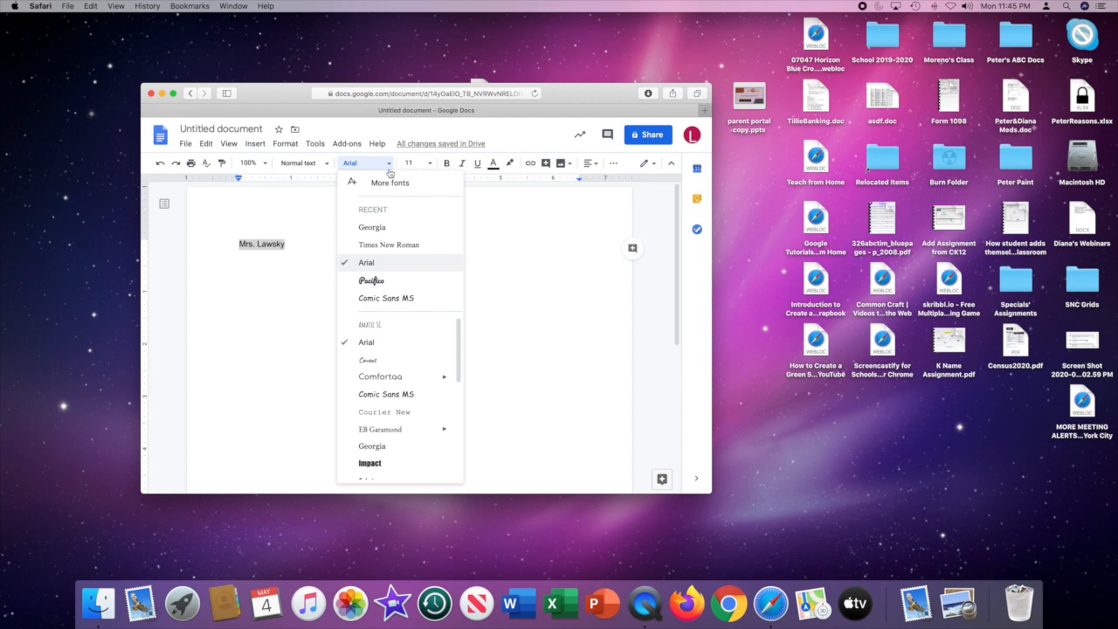
{"action": "scroll", "coordinate": [397, 367], "scroll_direction": "down", "scroll_amount": 5}
{"action": "scroll", "coordinate": [406, 382], "scroll_direction": "down", "scroll_amount": 2}
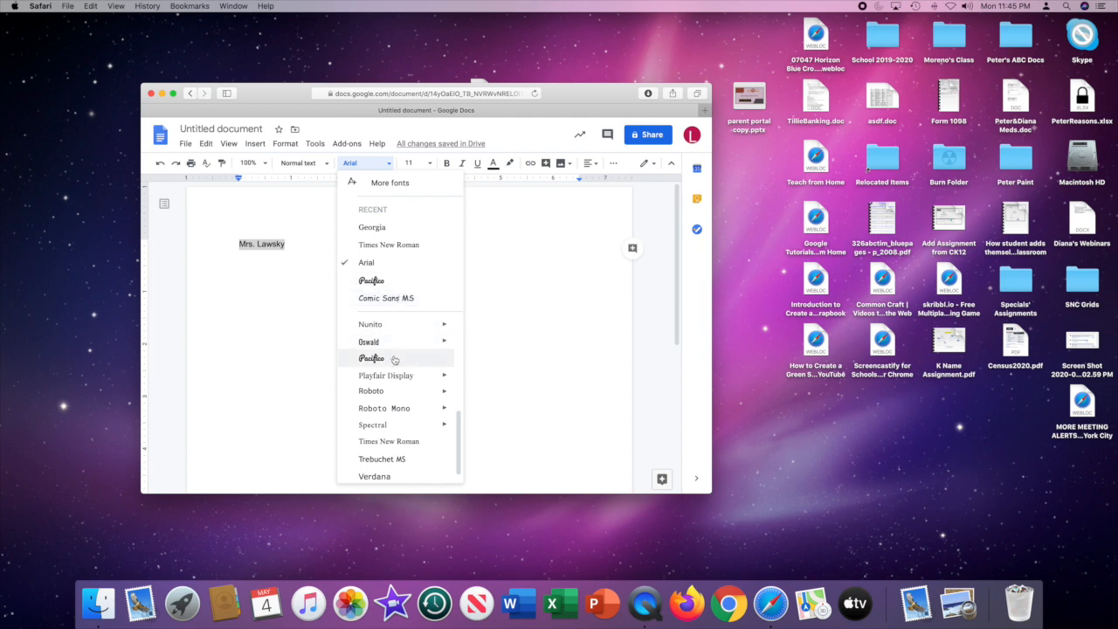
{"action": "left_click", "coordinate": [397, 439]}
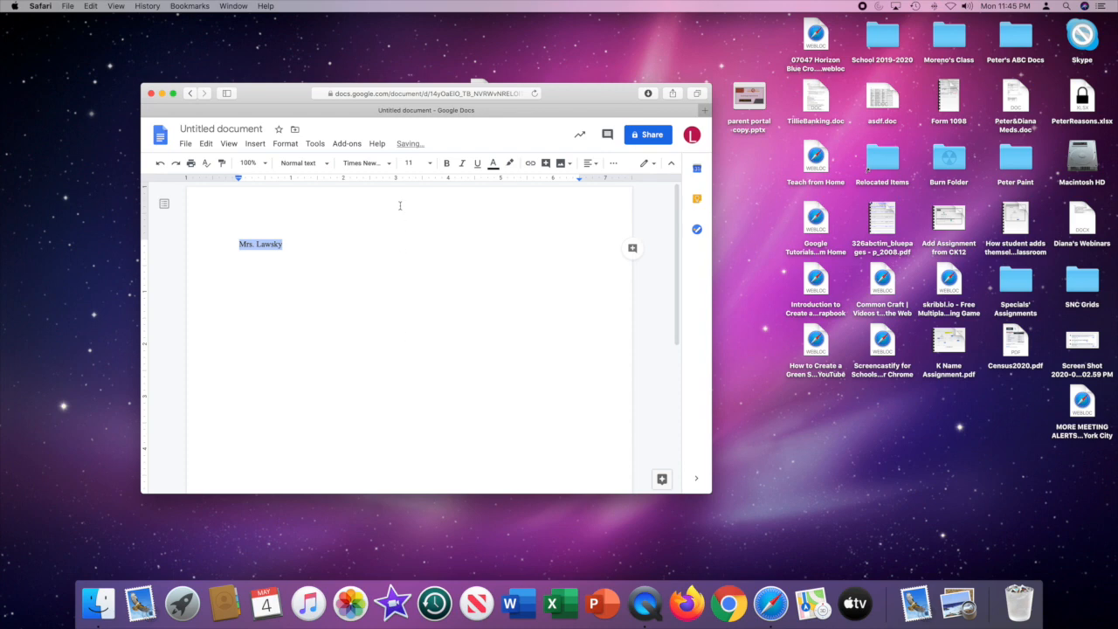
Set the font size of the selected name to 12, and deselect it.
{"action": "left_click", "coordinate": [429, 166]}
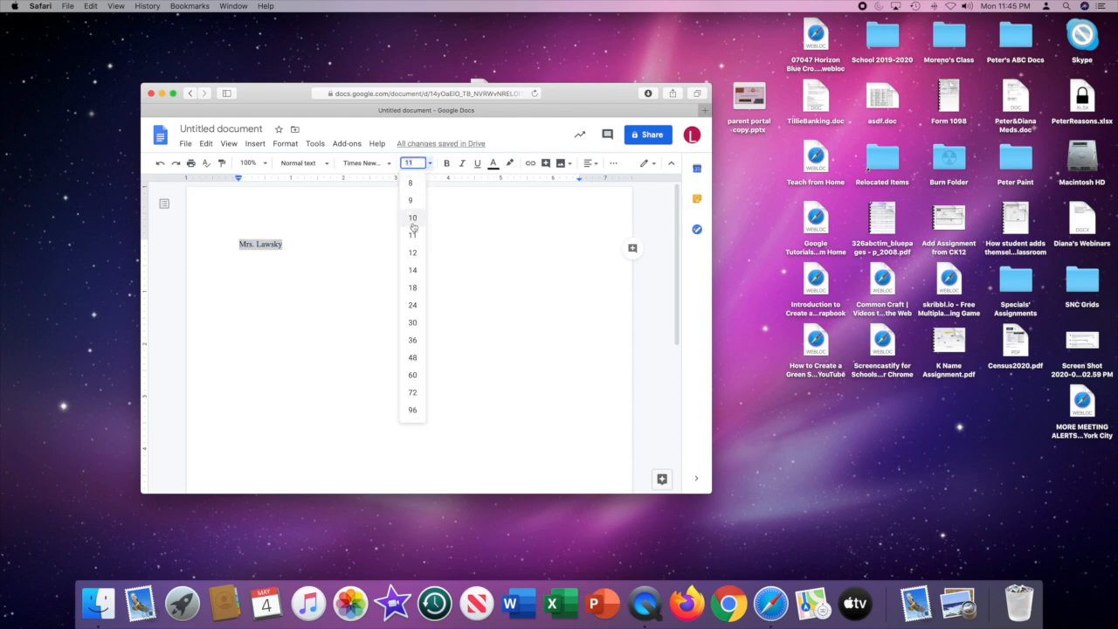
{"action": "left_click", "coordinate": [411, 255]}
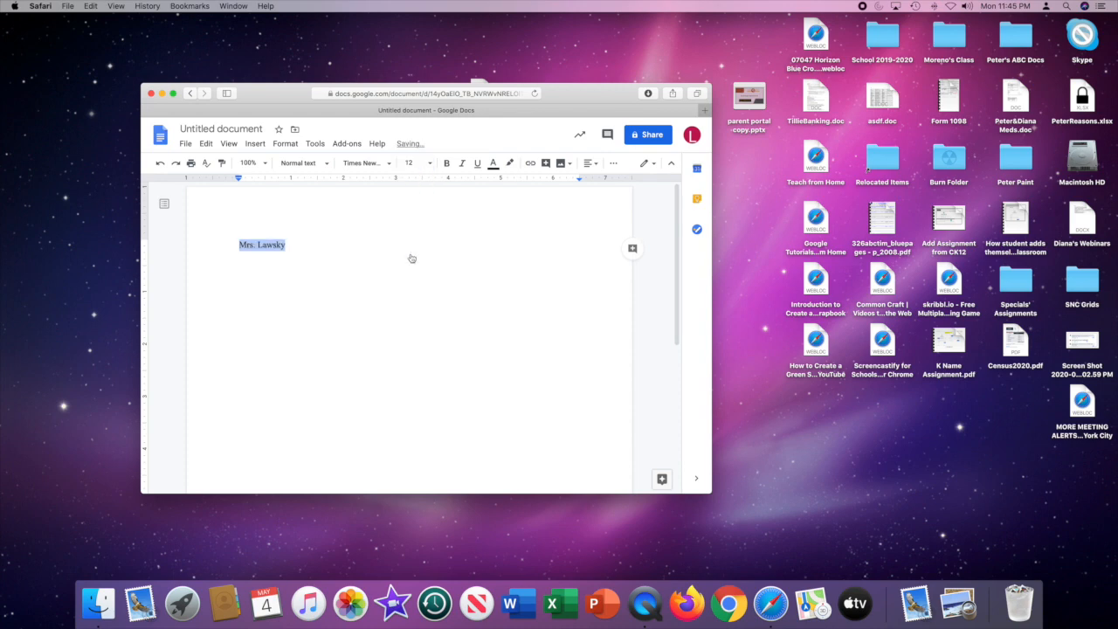
{"action": "left_click", "coordinate": [299, 249]}
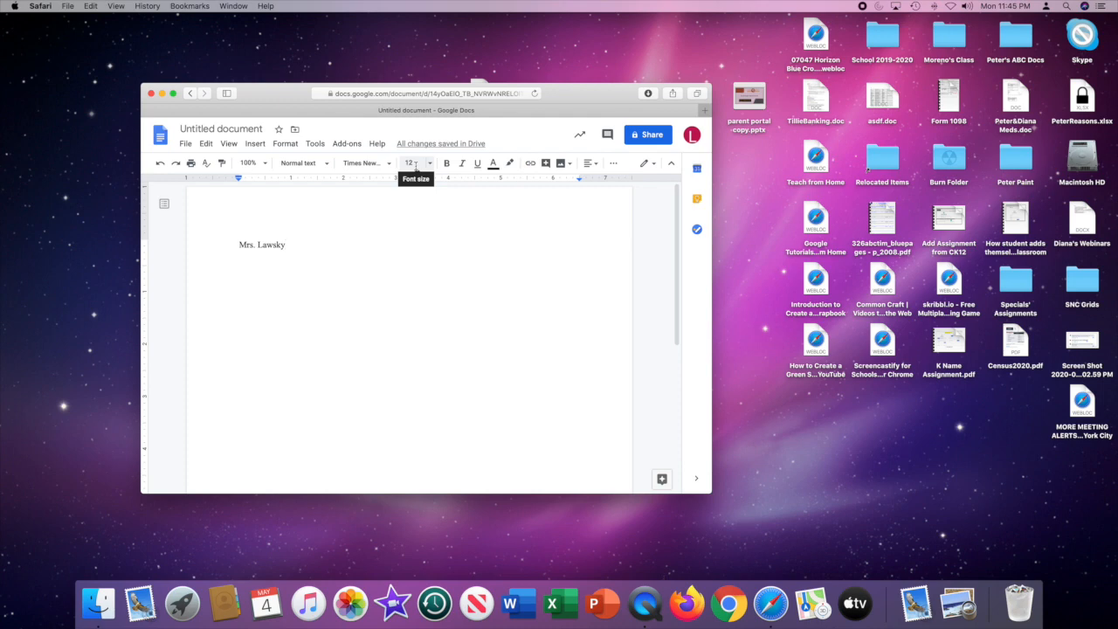
Reselect the name and change its font to Arial.
{"action": "left_click_drag", "start_coordinate": [285, 244], "coordinate": [226, 244]}
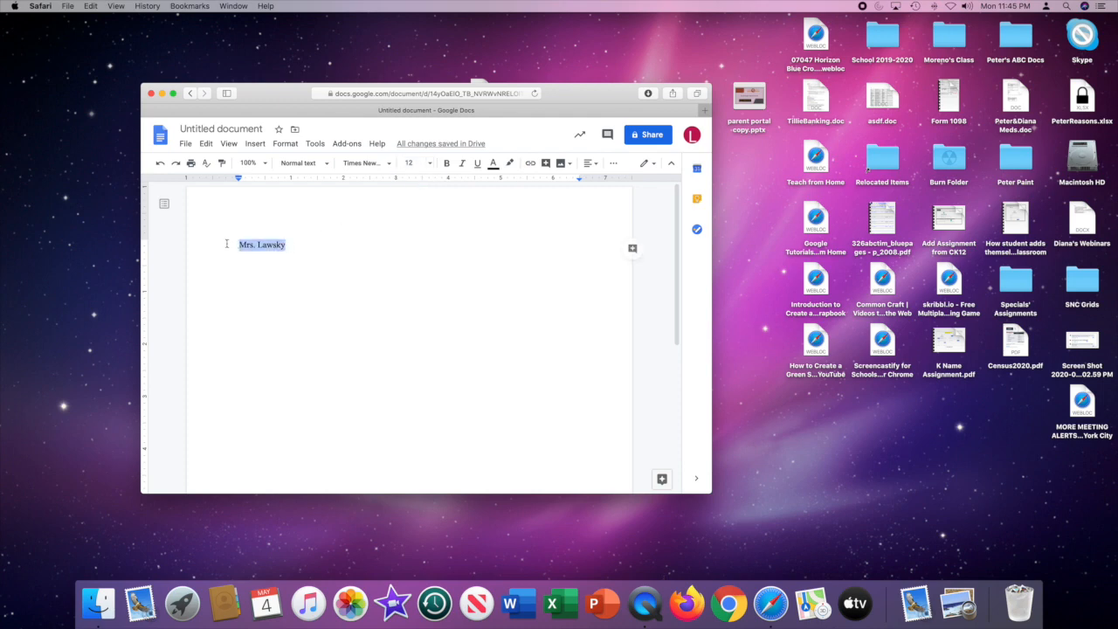
{"action": "left_click", "coordinate": [384, 163]}
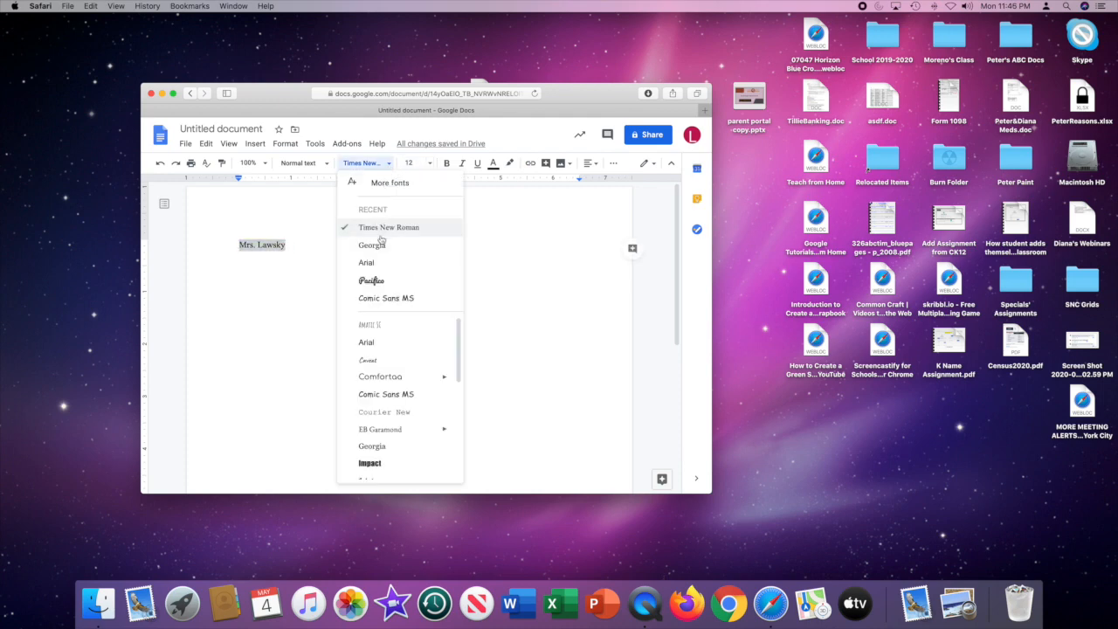
{"action": "left_click", "coordinate": [378, 263]}
{"action": "left_click", "coordinate": [301, 243]}
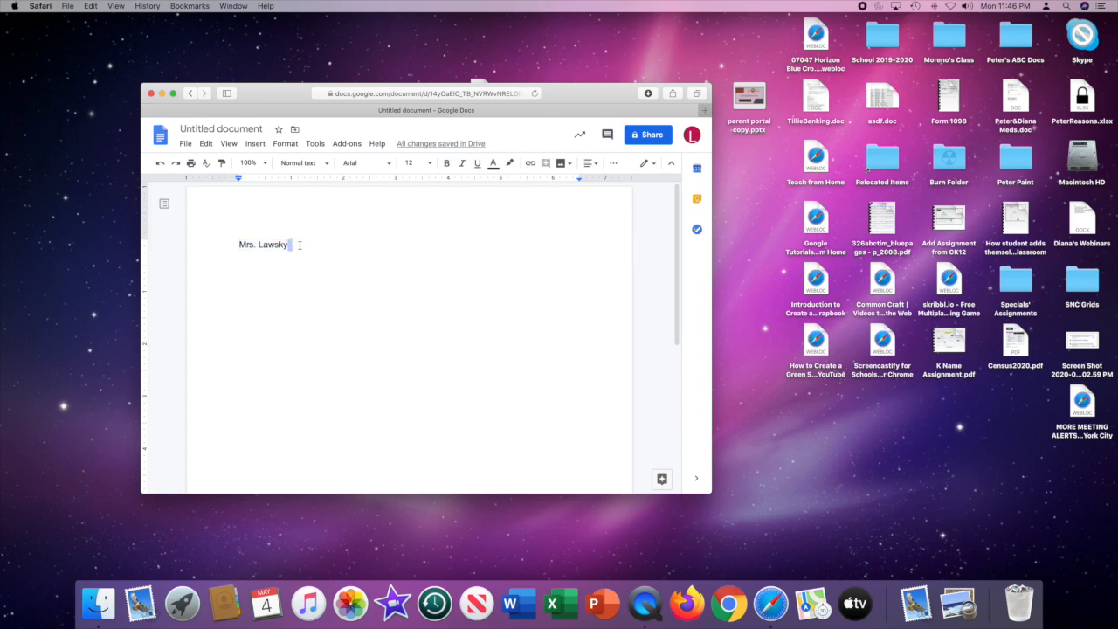
Format the whole name in the Pacifico font at size 60.
{"action": "left_click", "coordinate": [290, 245]}
{"action": "left_click_drag", "start_coordinate": [290, 245], "coordinate": [237, 243]}
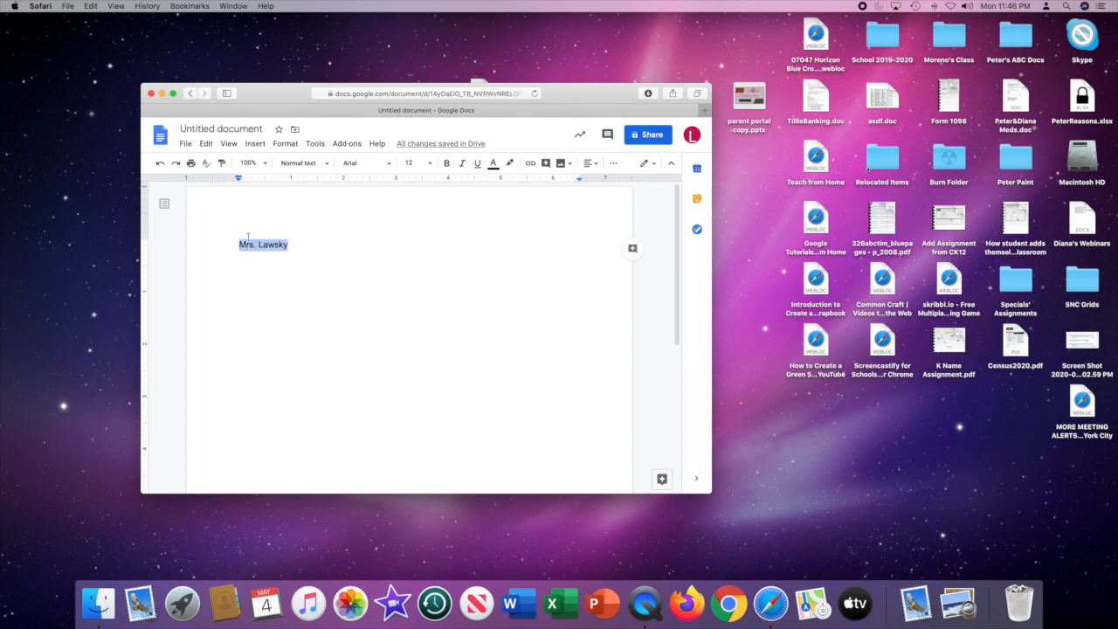
{"action": "left_click", "coordinate": [389, 163]}
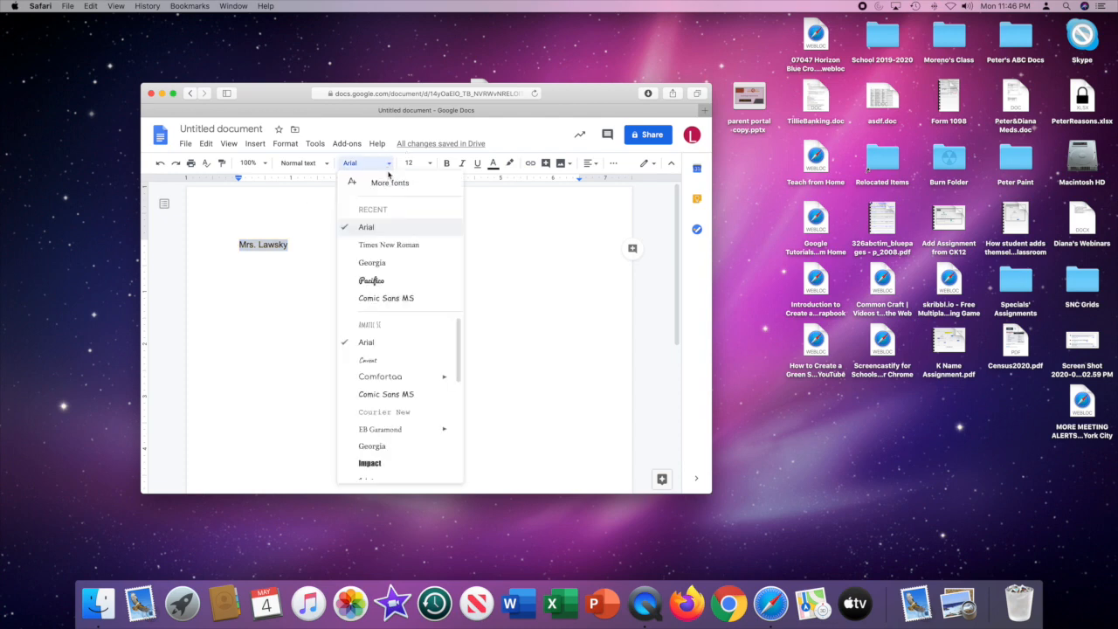
{"action": "scroll", "coordinate": [405, 349], "scroll_direction": "down", "scroll_amount": 5}
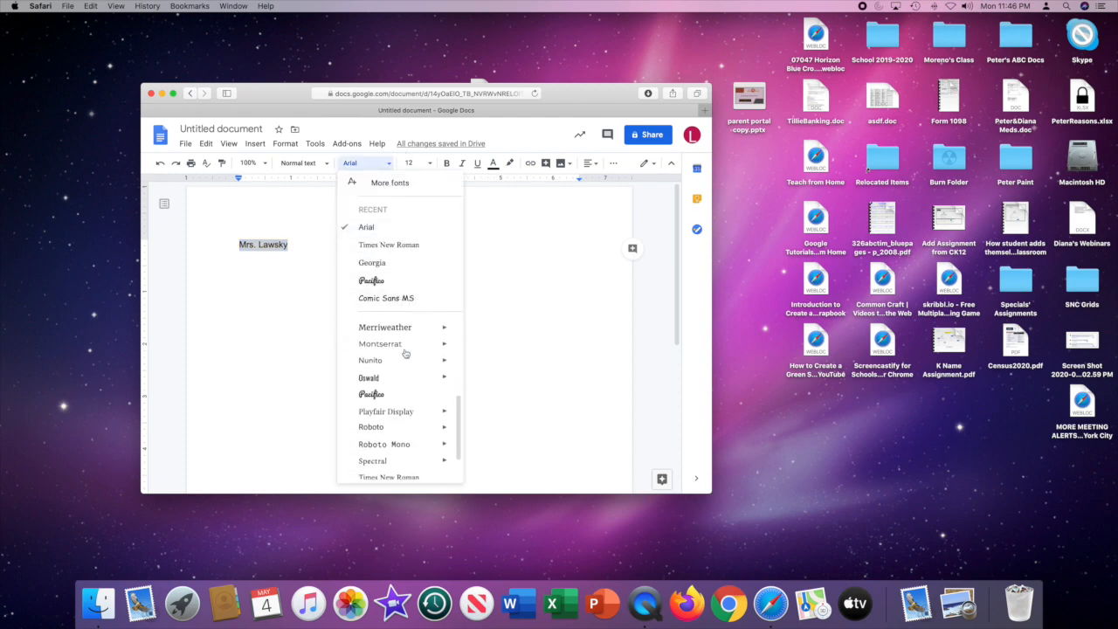
{"action": "left_click", "coordinate": [392, 395]}
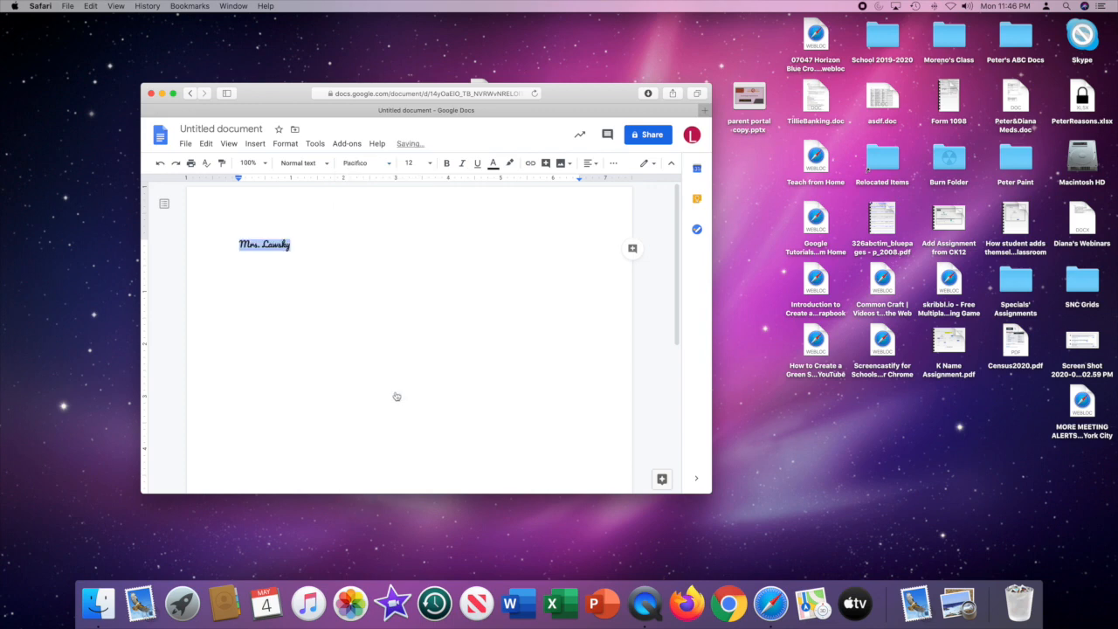
{"action": "left_click", "coordinate": [431, 165]}
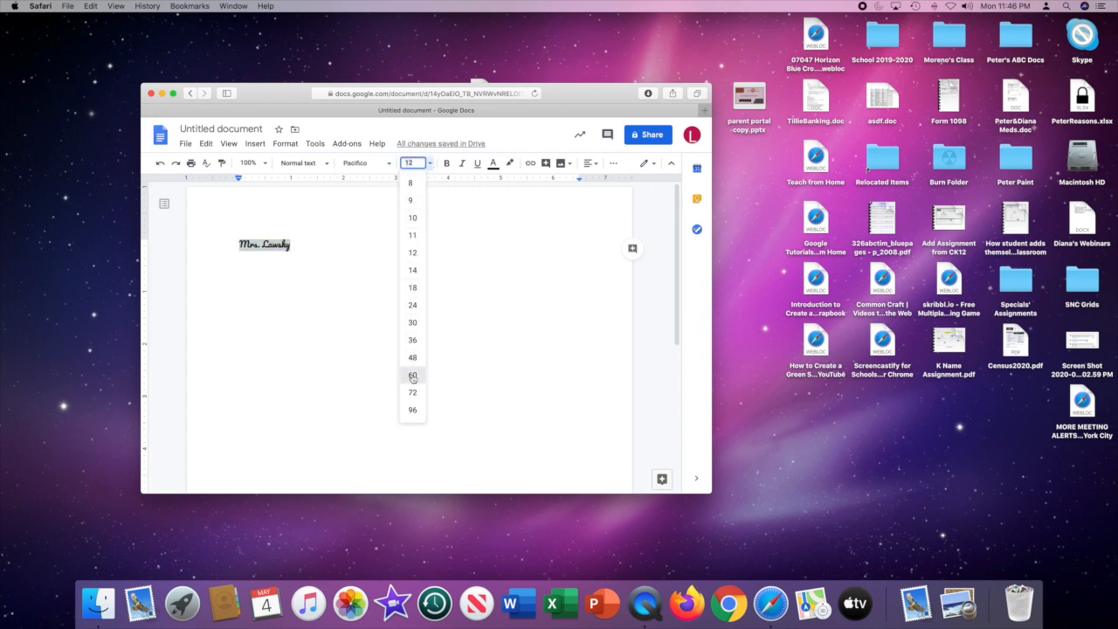
{"action": "left_click", "coordinate": [412, 375]}
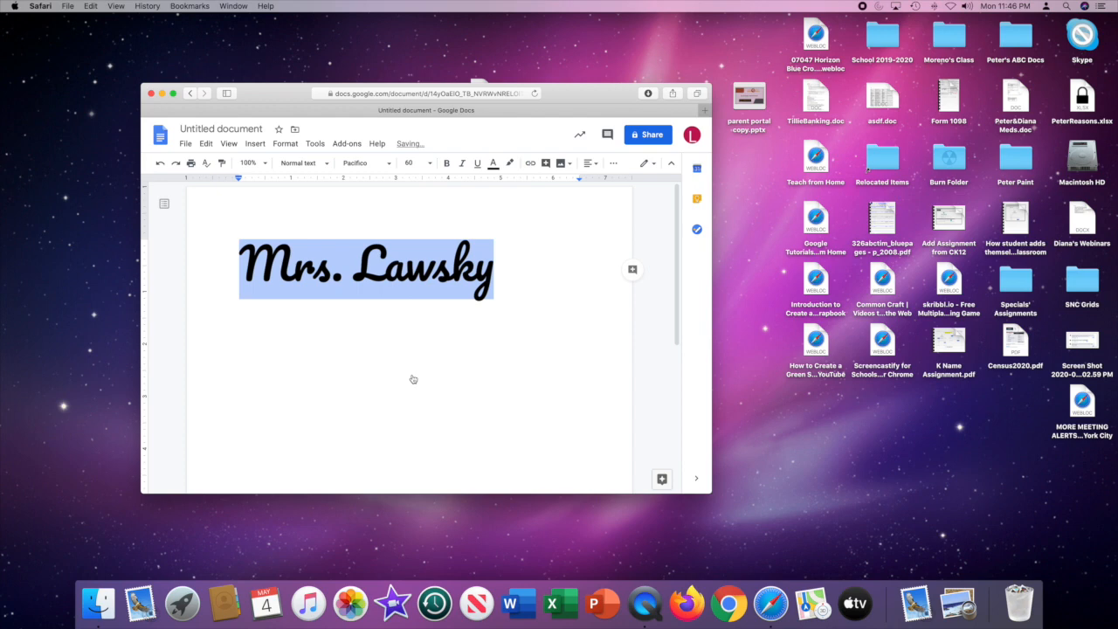
Color the name's text red and deselect it.
{"action": "left_click", "coordinate": [495, 167]}
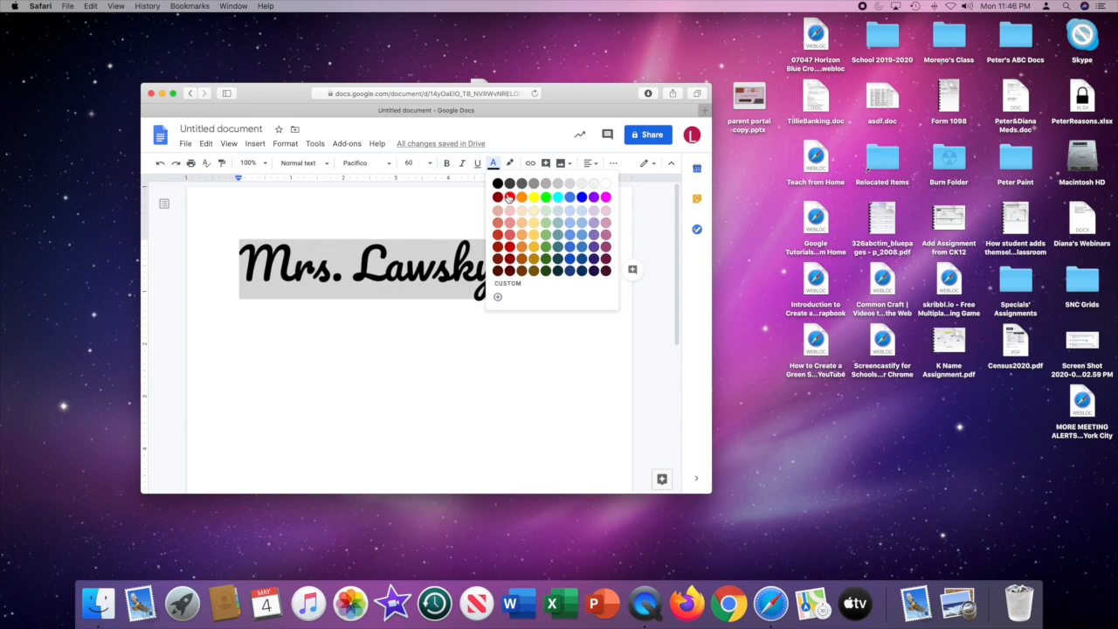
{"action": "left_click", "coordinate": [509, 197]}
{"action": "left_click", "coordinate": [519, 280]}
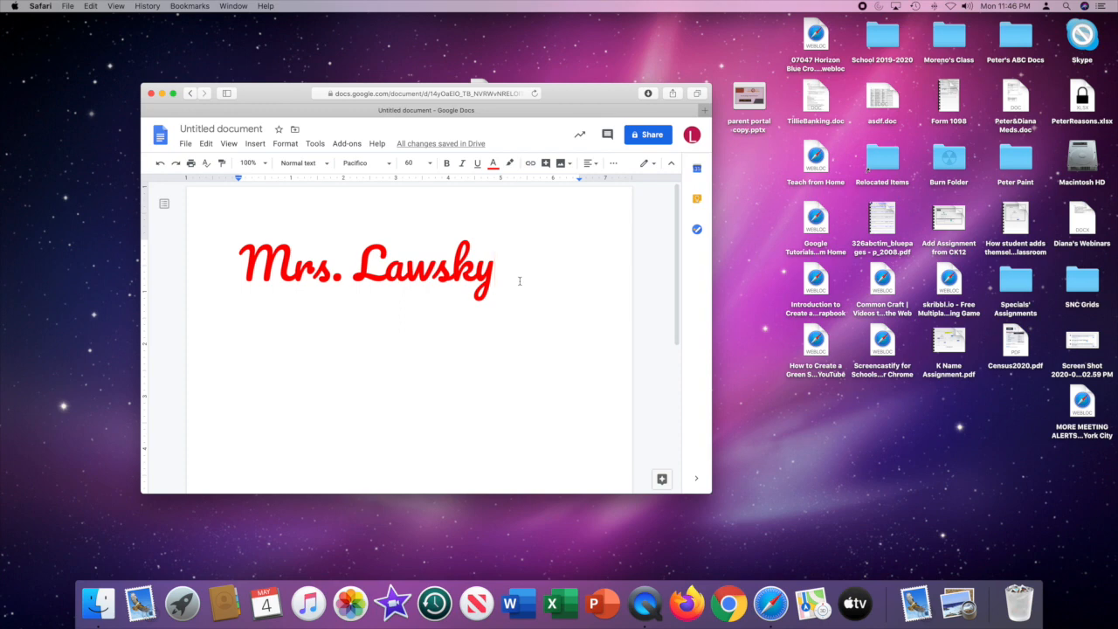
Add a second line below and enter the teacher's title and surname again.
{"action": "key", "text": "Return"}
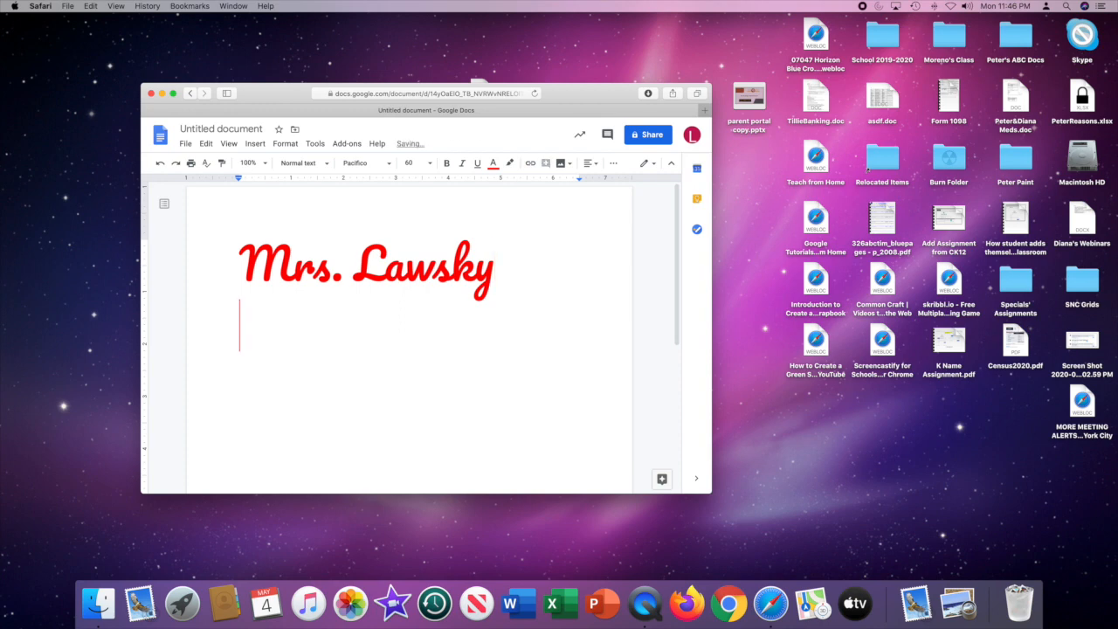
{"action": "type", "text": "Mrs. "}
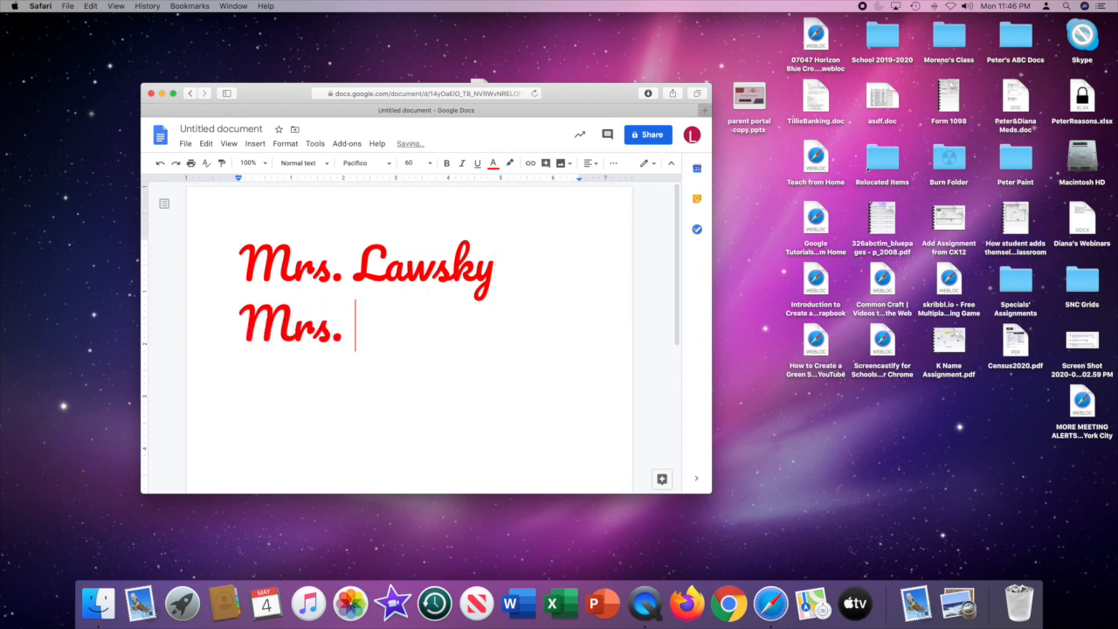
{"action": "type", "text": "Lawsky"}
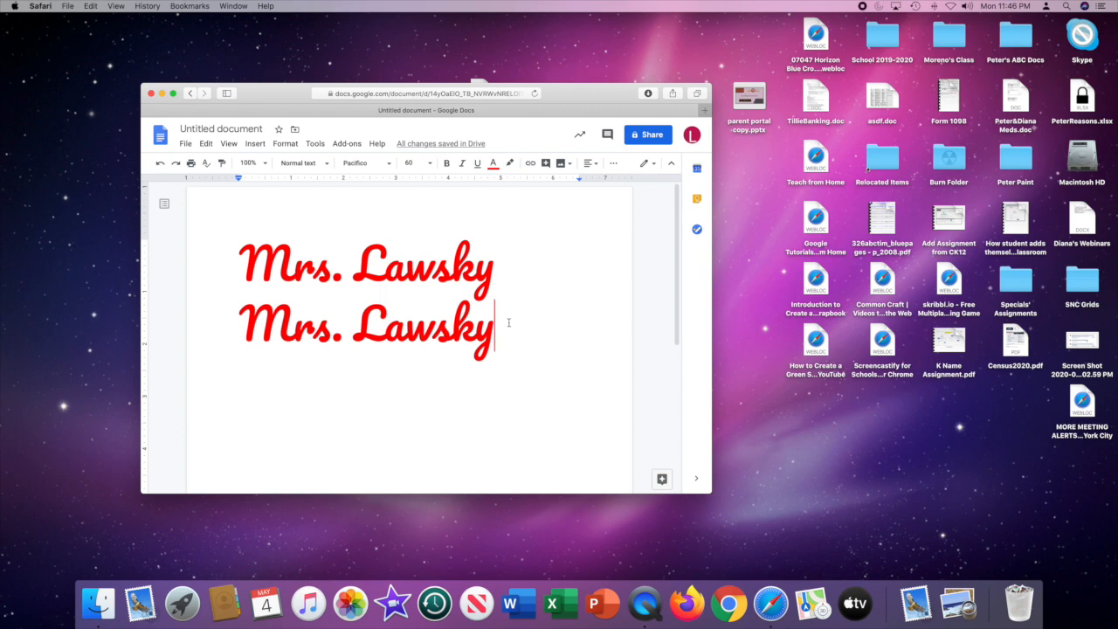
Set the second line's name to font size 8 and color its text green.
{"action": "left_click_drag", "start_coordinate": [508, 322], "coordinate": [252, 316]}
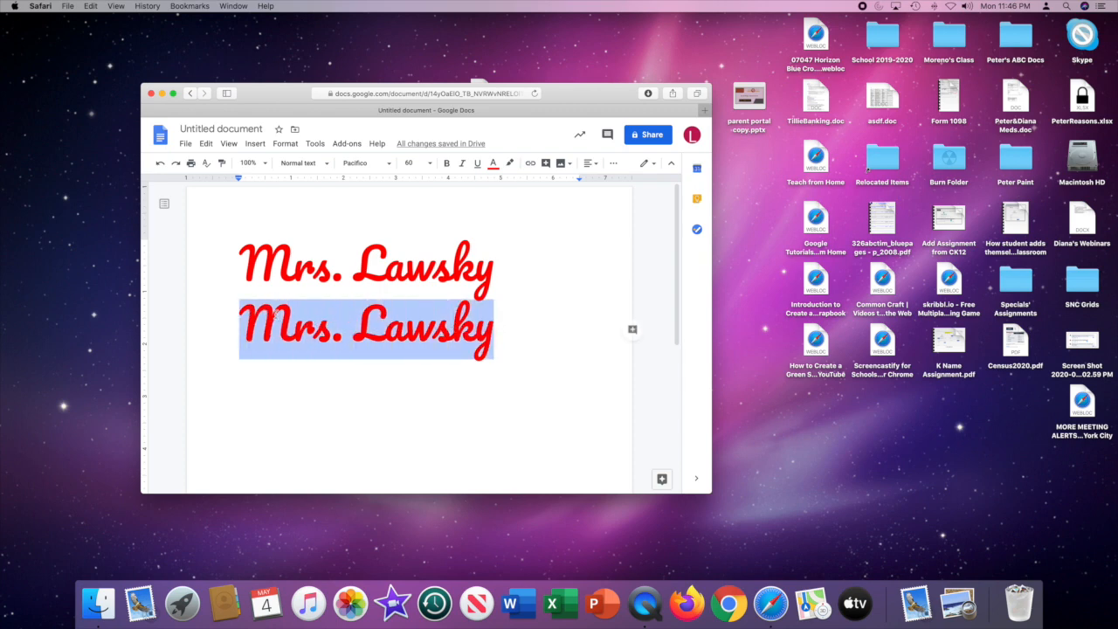
{"action": "left_click", "coordinate": [430, 164]}
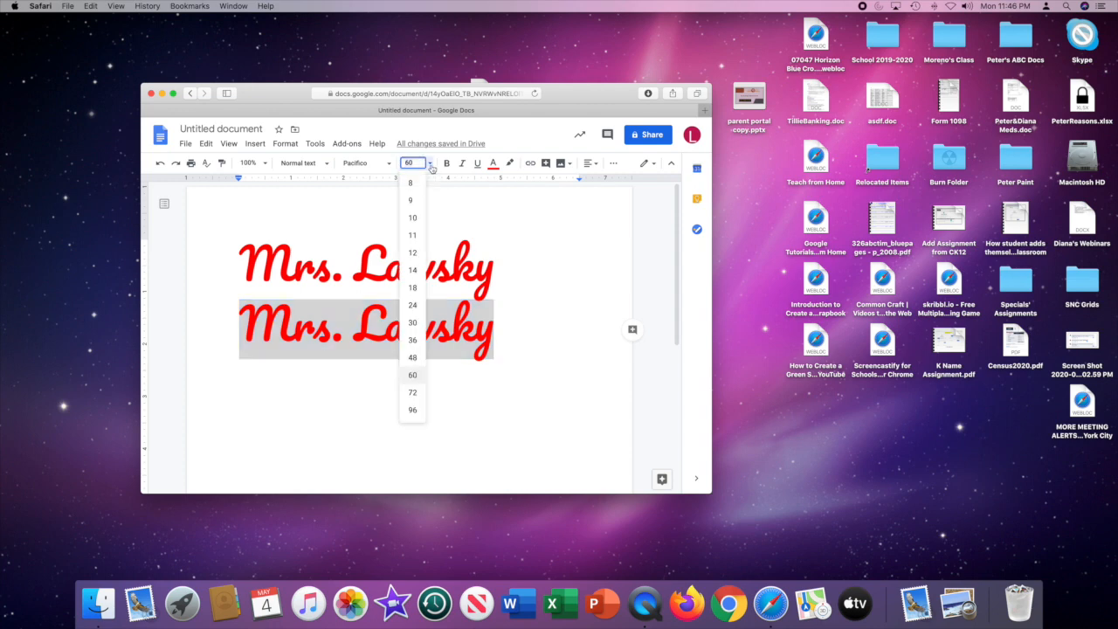
{"action": "left_click", "coordinate": [411, 183]}
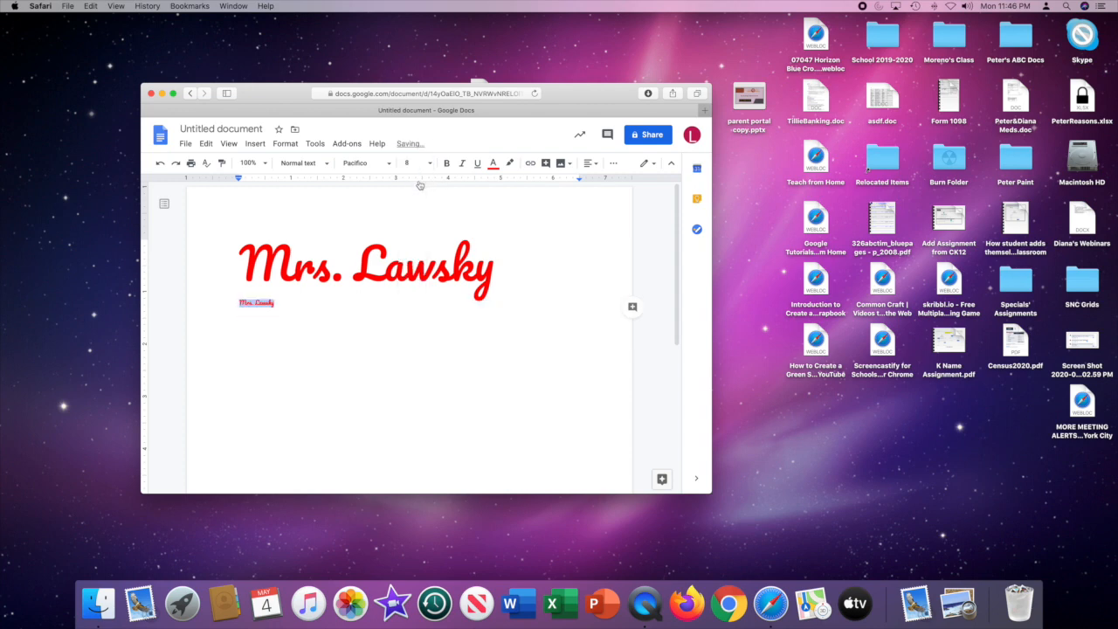
{"action": "left_click", "coordinate": [492, 164]}
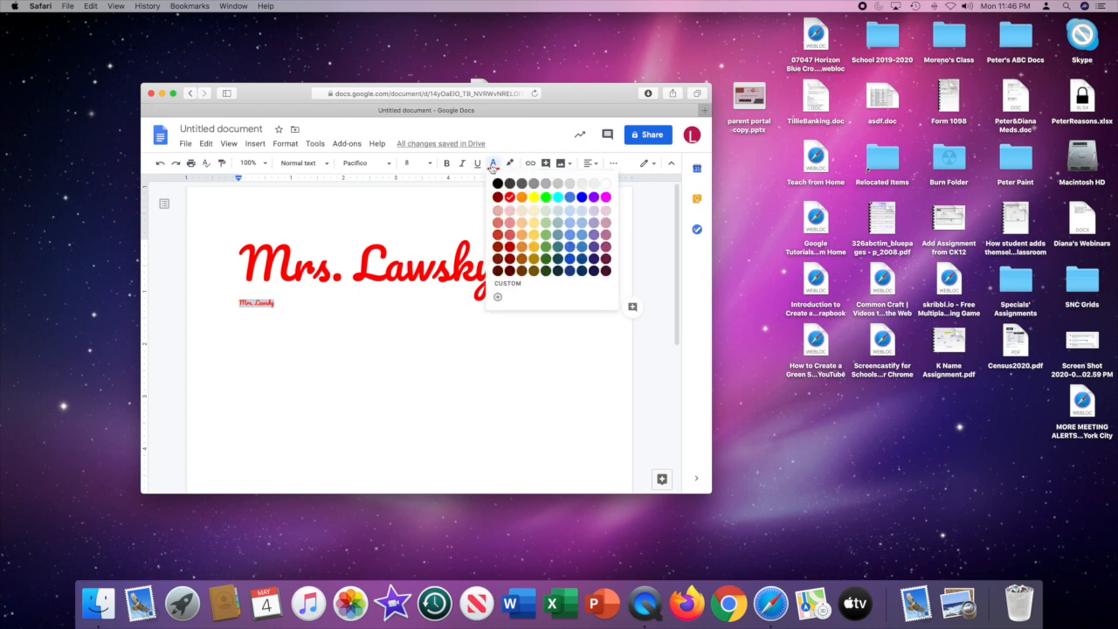
{"action": "left_click", "coordinate": [546, 198]}
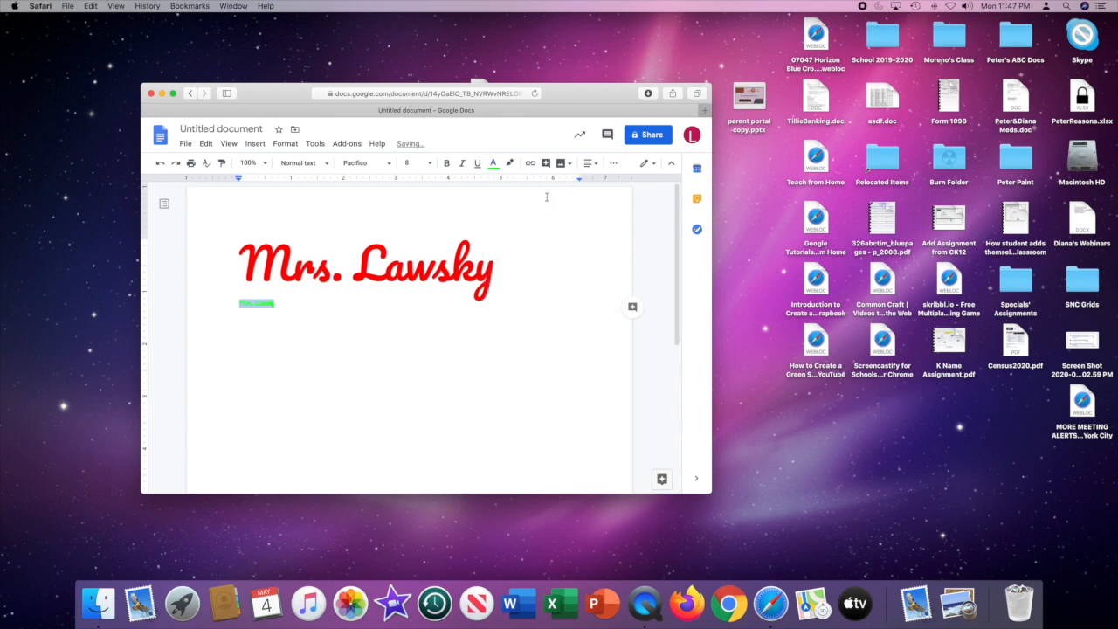
Enlarge the second line's name to font size 30 and italicize the whole line.
{"action": "left_click", "coordinate": [429, 163]}
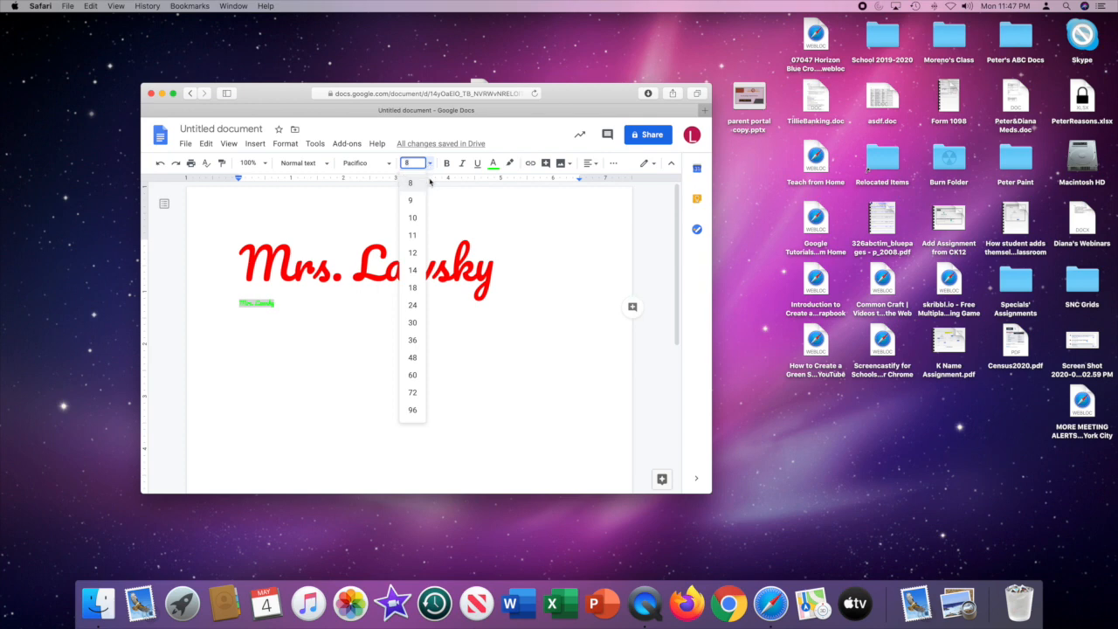
{"action": "left_click", "coordinate": [412, 252]}
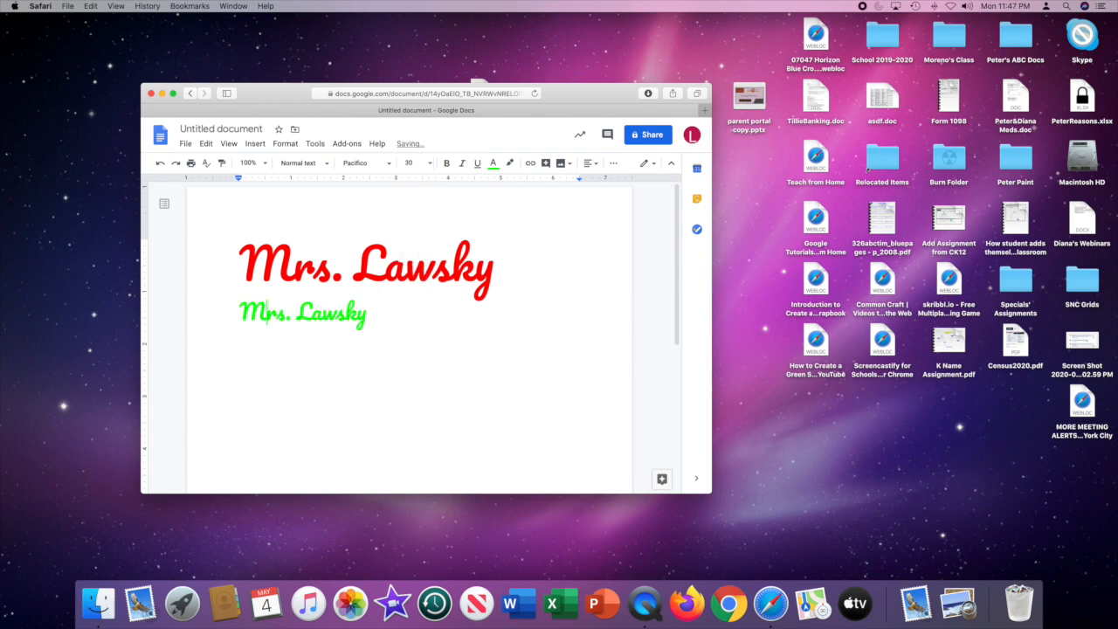
{"action": "left_click_drag", "start_coordinate": [240, 307], "coordinate": [395, 311]}
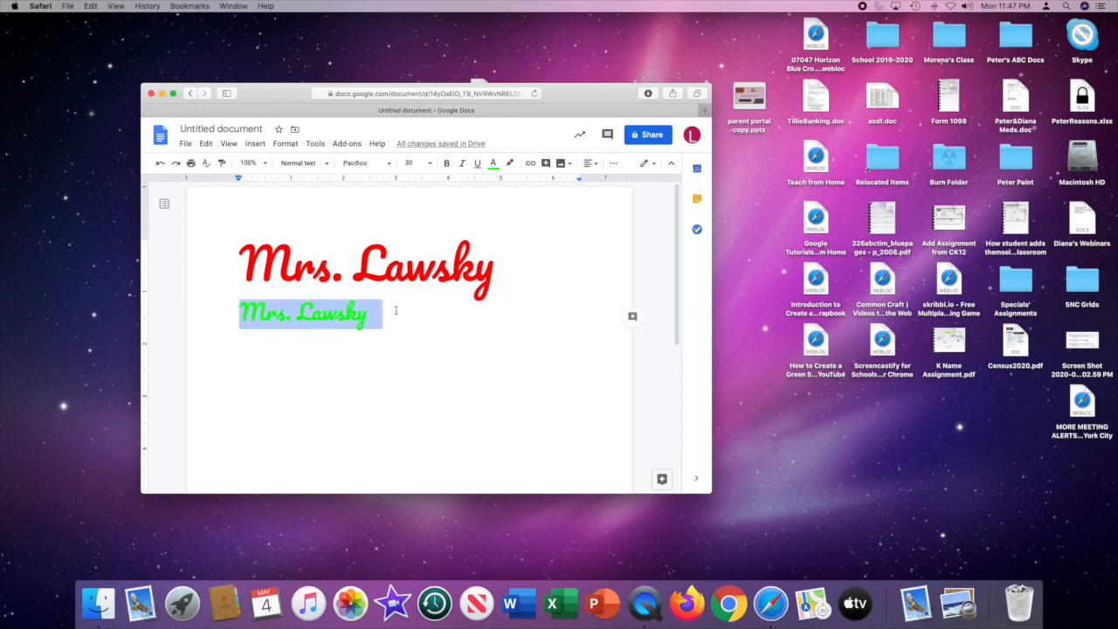
{"action": "left_click", "coordinate": [463, 164]}
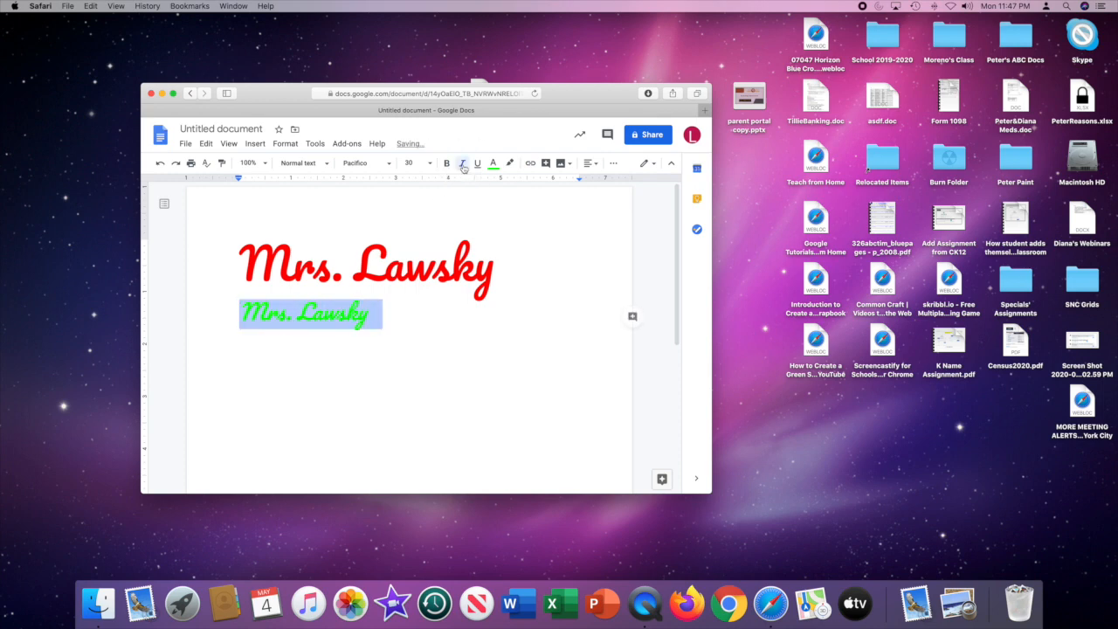
{"action": "left_click", "coordinate": [432, 316]}
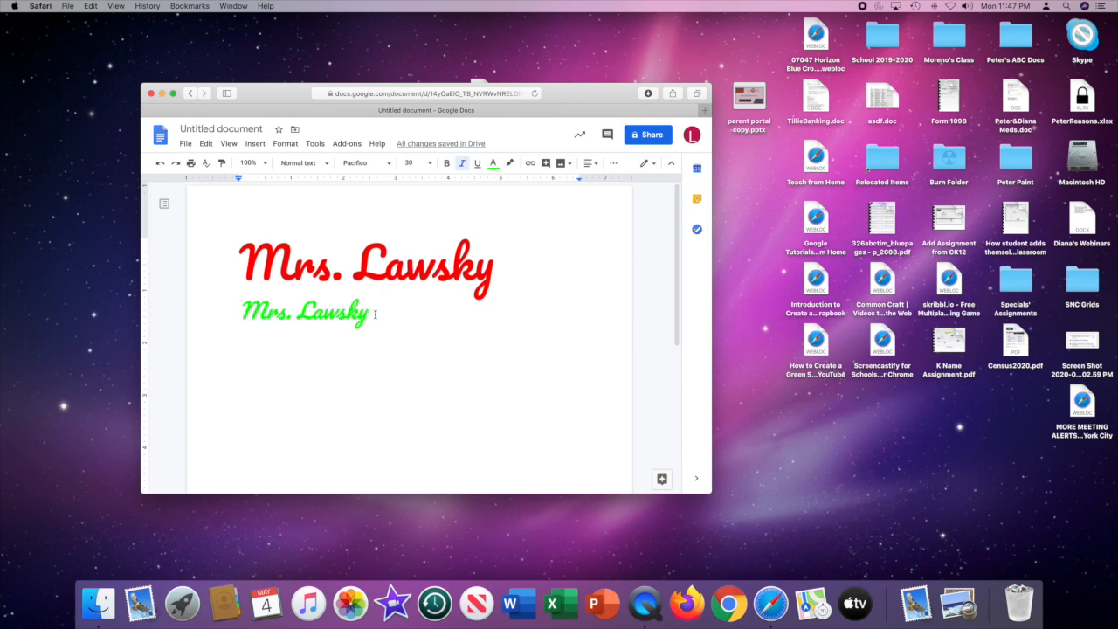
Change the second line's font to Comic Sans MS and deselect the text.
{"action": "left_click_drag", "start_coordinate": [374, 313], "coordinate": [240, 313]}
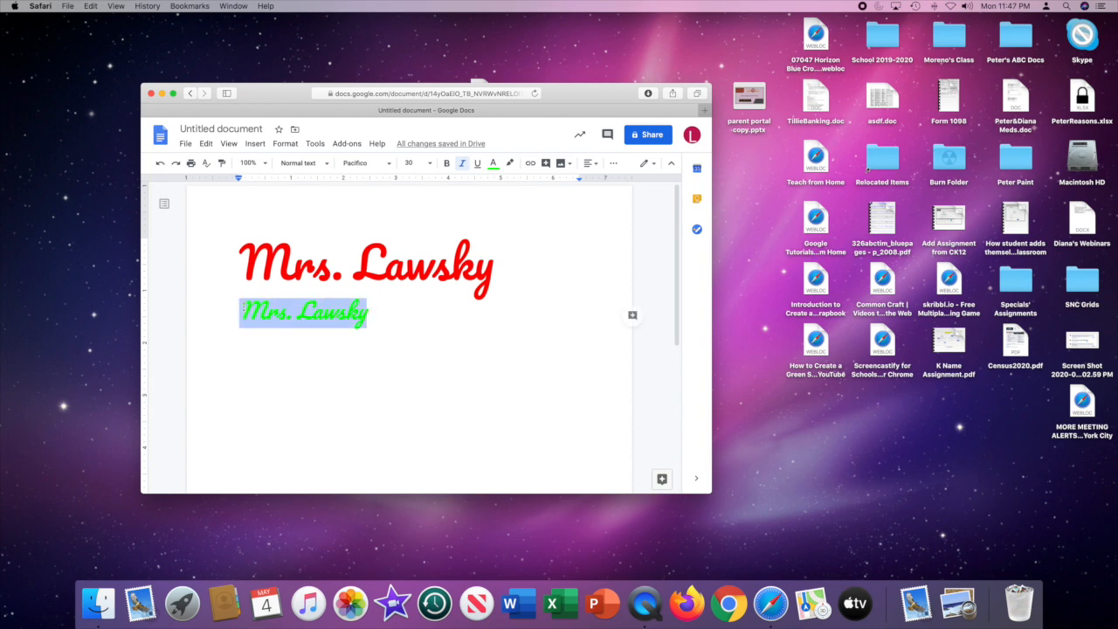
{"action": "left_click", "coordinate": [390, 164]}
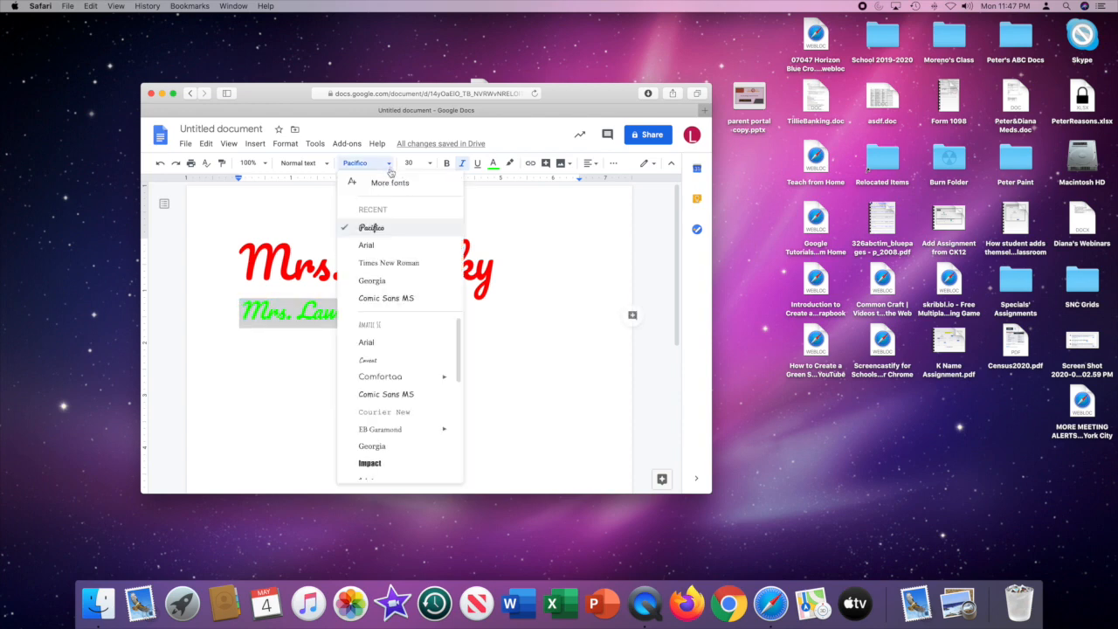
{"action": "left_click", "coordinate": [411, 397]}
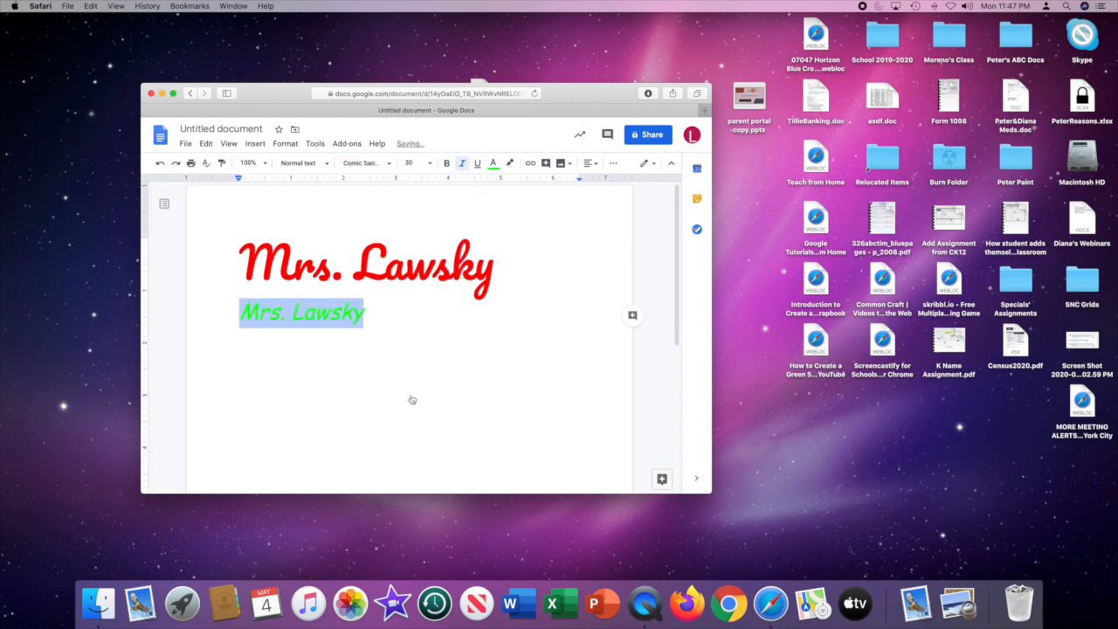
{"action": "left_click", "coordinate": [401, 330]}
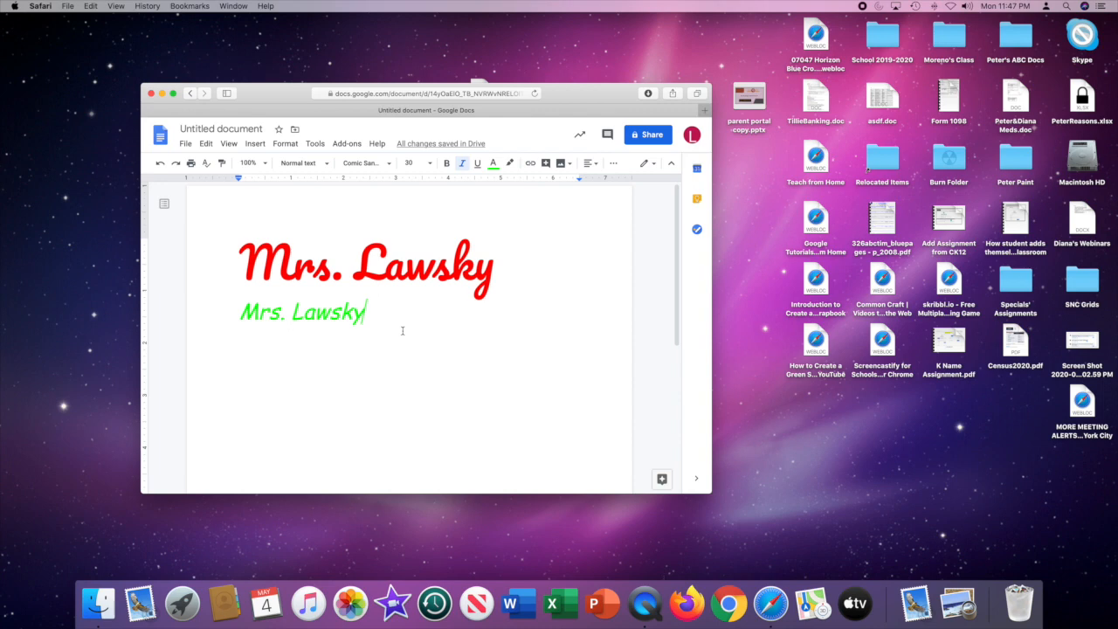
Enter the teacher's title and surname on a third line directly below the green one, with no blank line between.
{"action": "key", "text": "Return"}
{"action": "key", "text": "Return"}
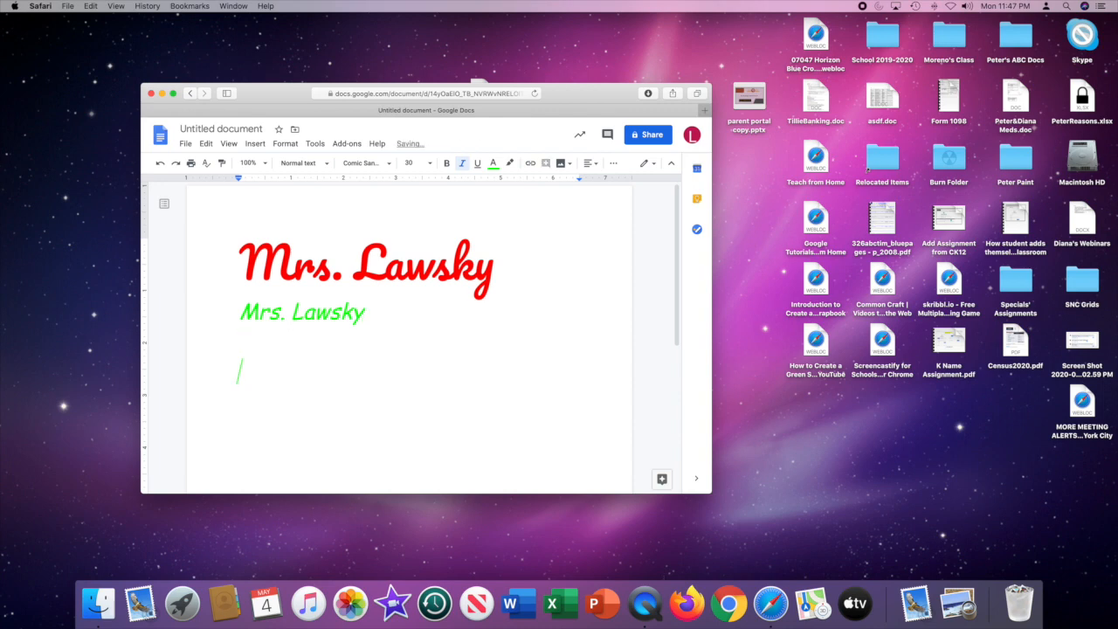
{"action": "type", "text": "Mrs. "}
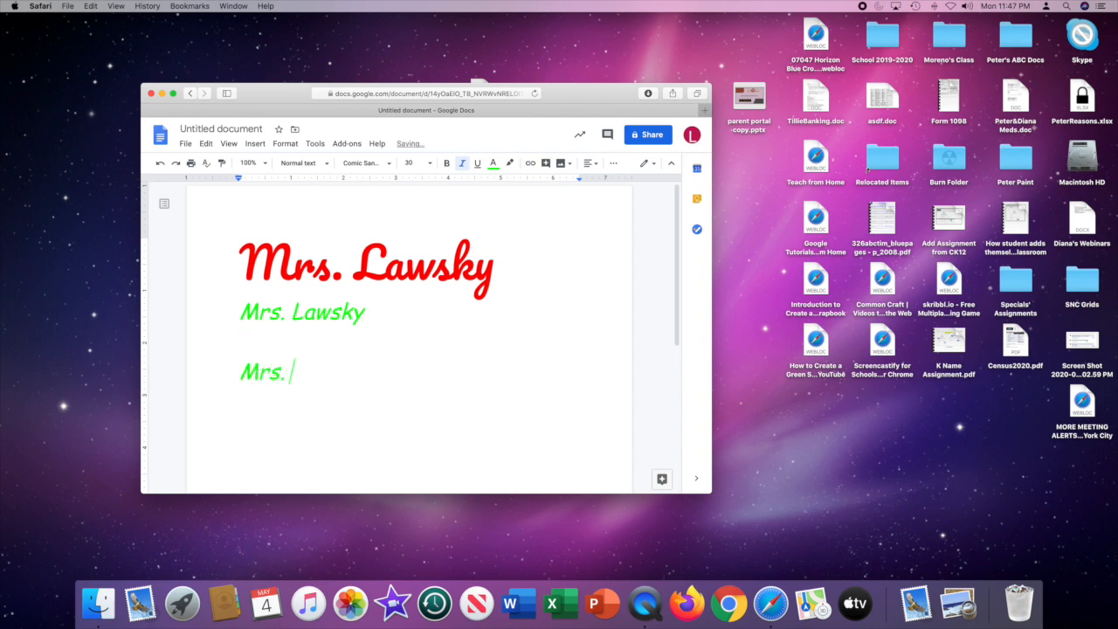
{"action": "type", "text": "Lawsky"}
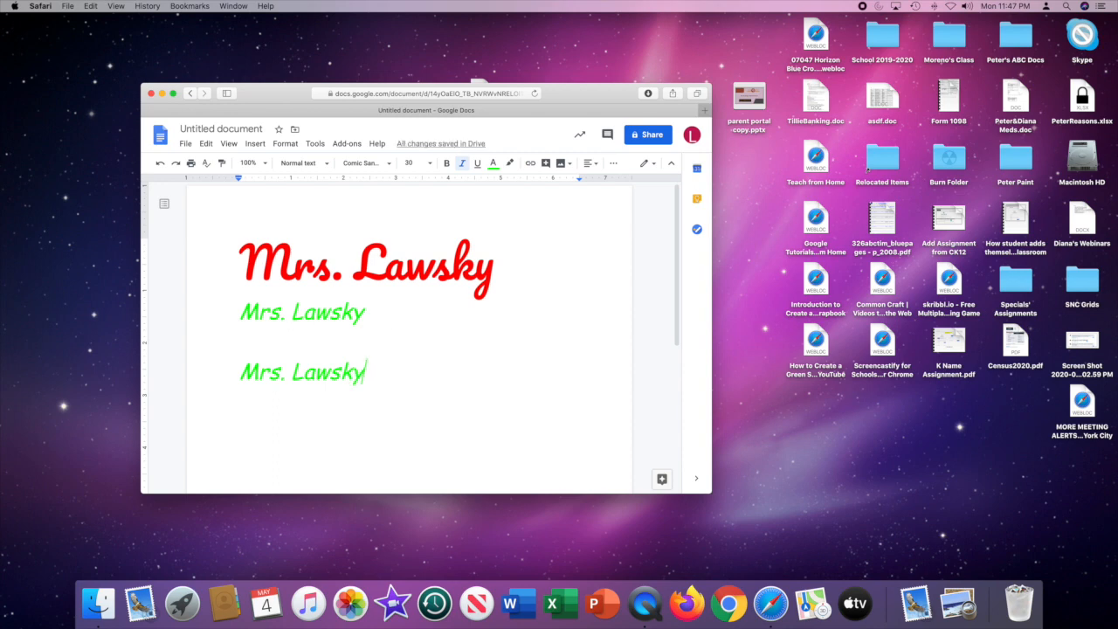
{"action": "left_click_drag", "start_coordinate": [241, 340], "coordinate": [253, 338]}
{"action": "key", "text": "BackSpace"}
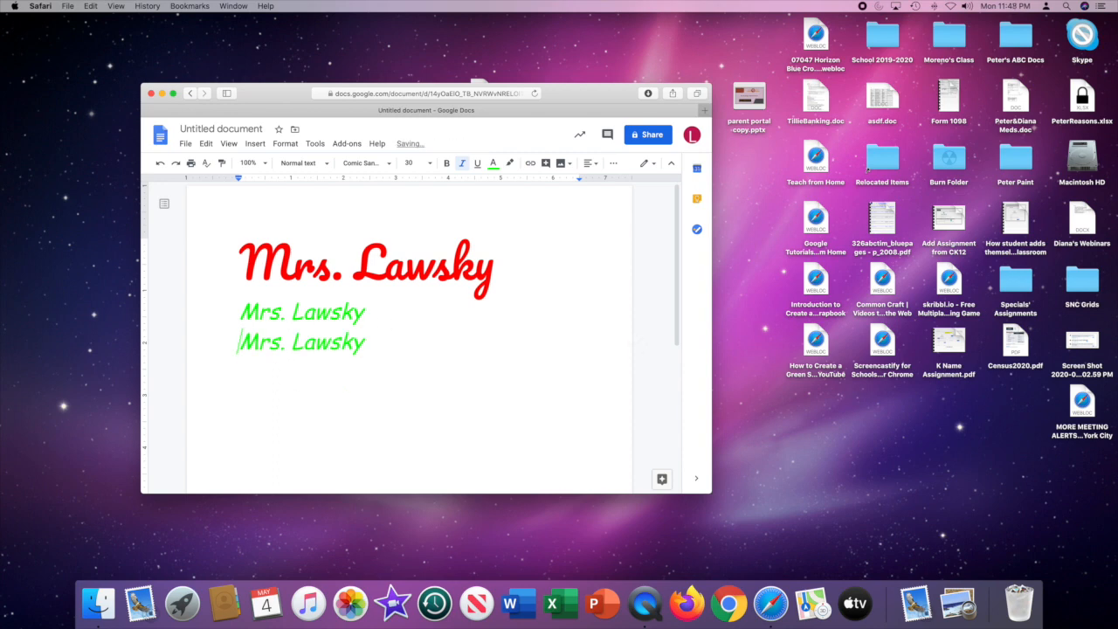
Format the third line's name in the Caveat font at size 96.
{"action": "left_click_drag", "start_coordinate": [239, 342], "coordinate": [367, 345]}
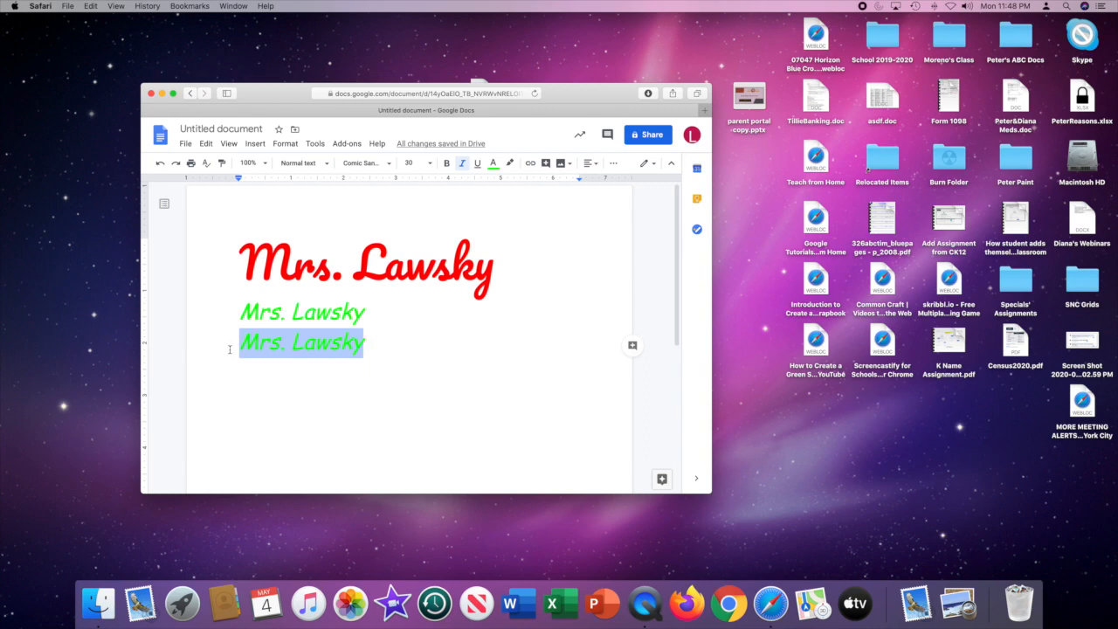
{"action": "left_click", "coordinate": [390, 164]}
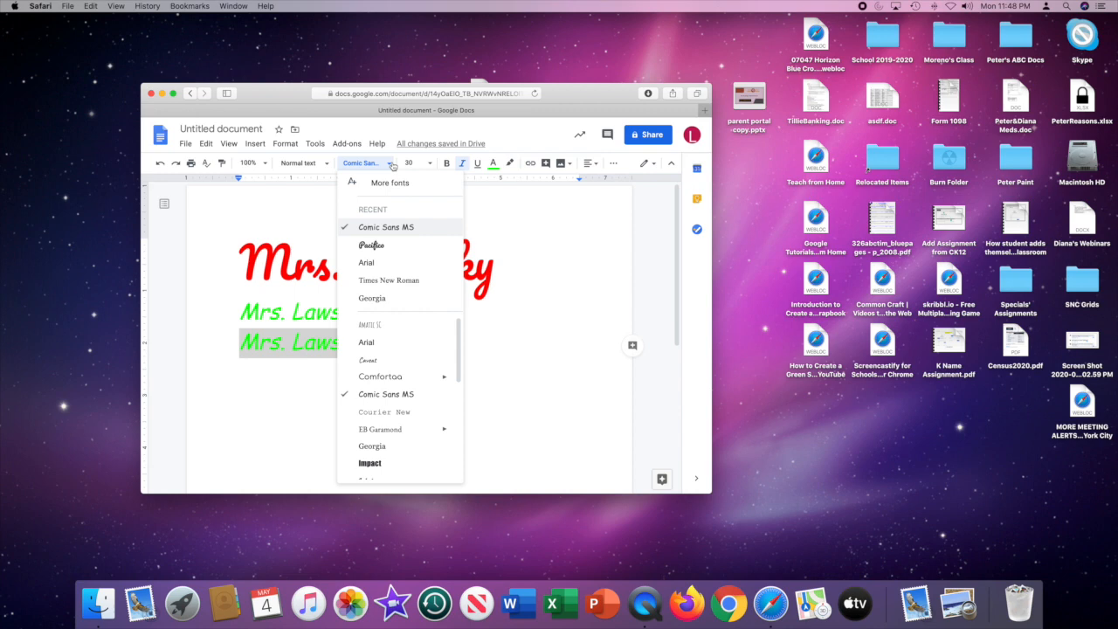
{"action": "left_click", "coordinate": [396, 362]}
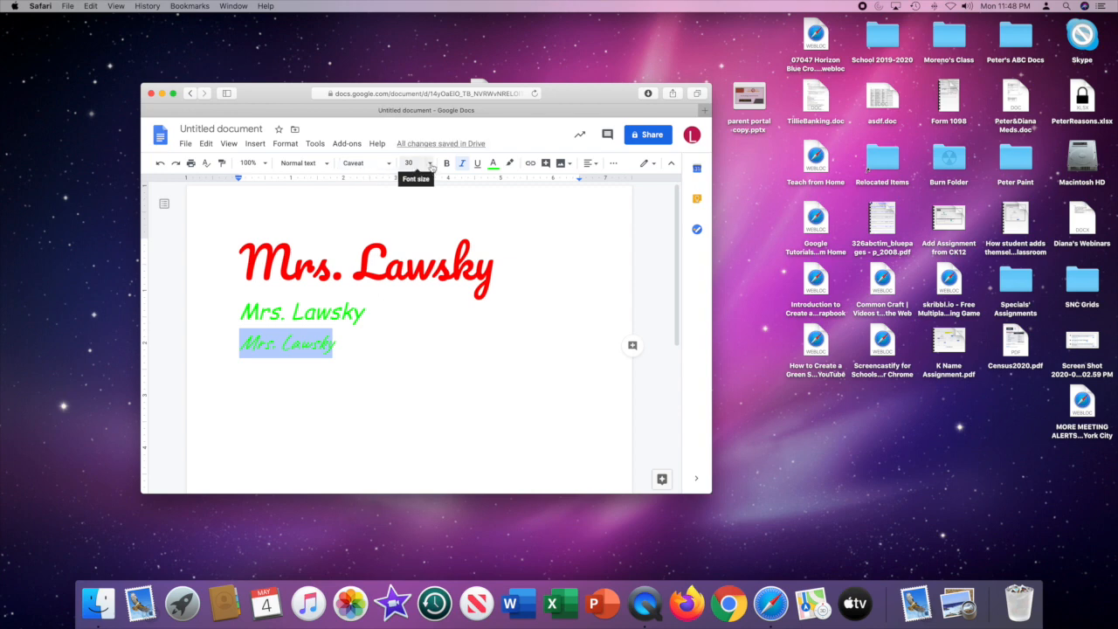
{"action": "left_click", "coordinate": [430, 164]}
{"action": "left_click", "coordinate": [411, 394]}
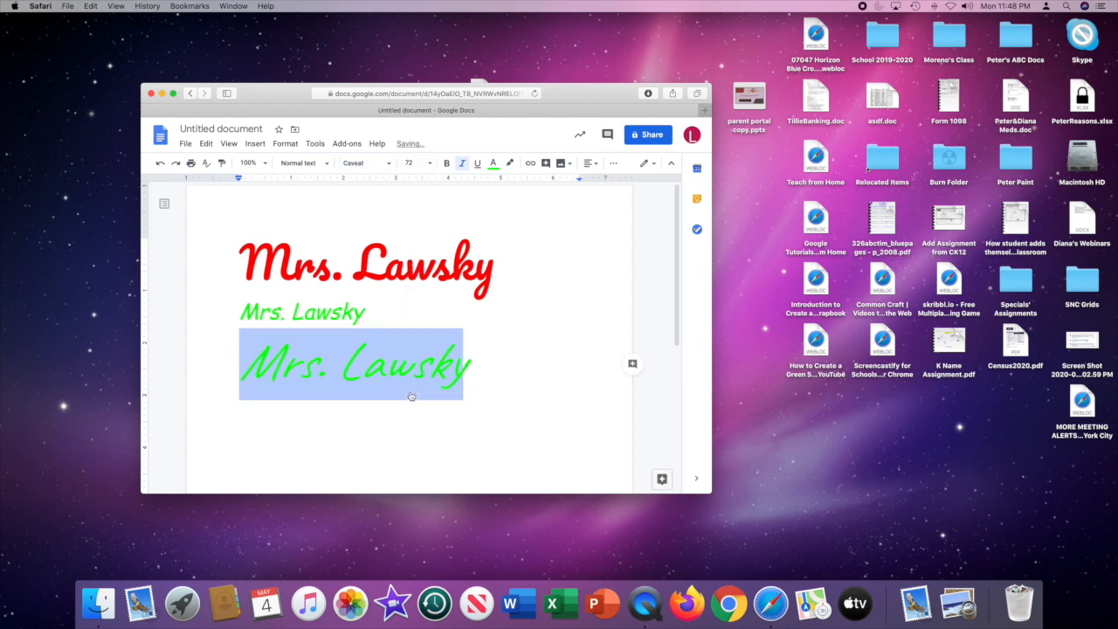
{"action": "left_click", "coordinate": [430, 164]}
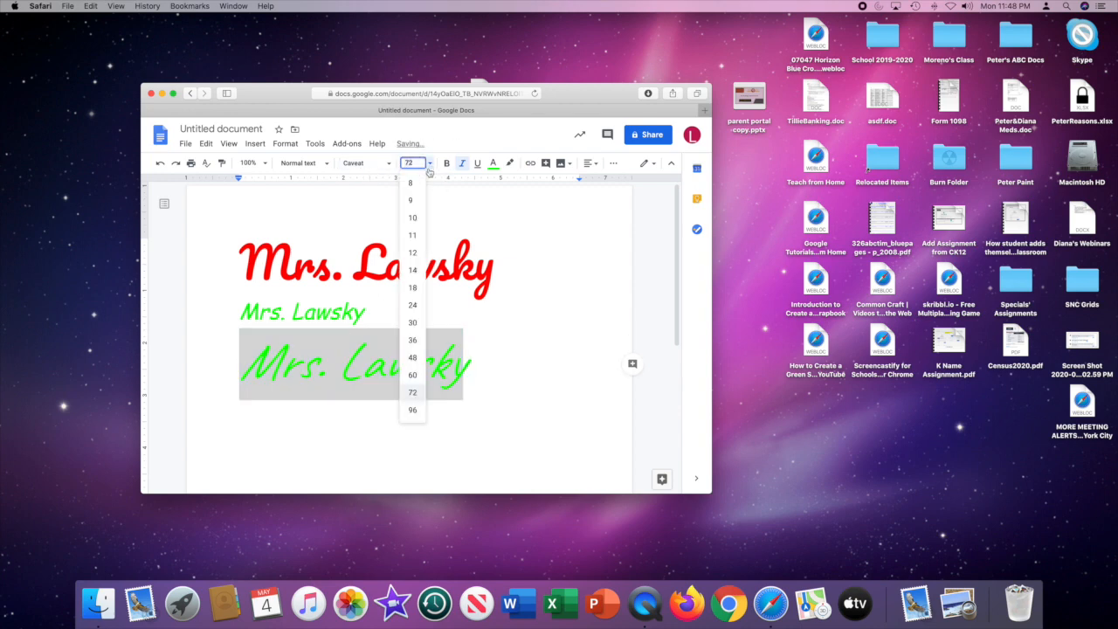
{"action": "left_click", "coordinate": [413, 418]}
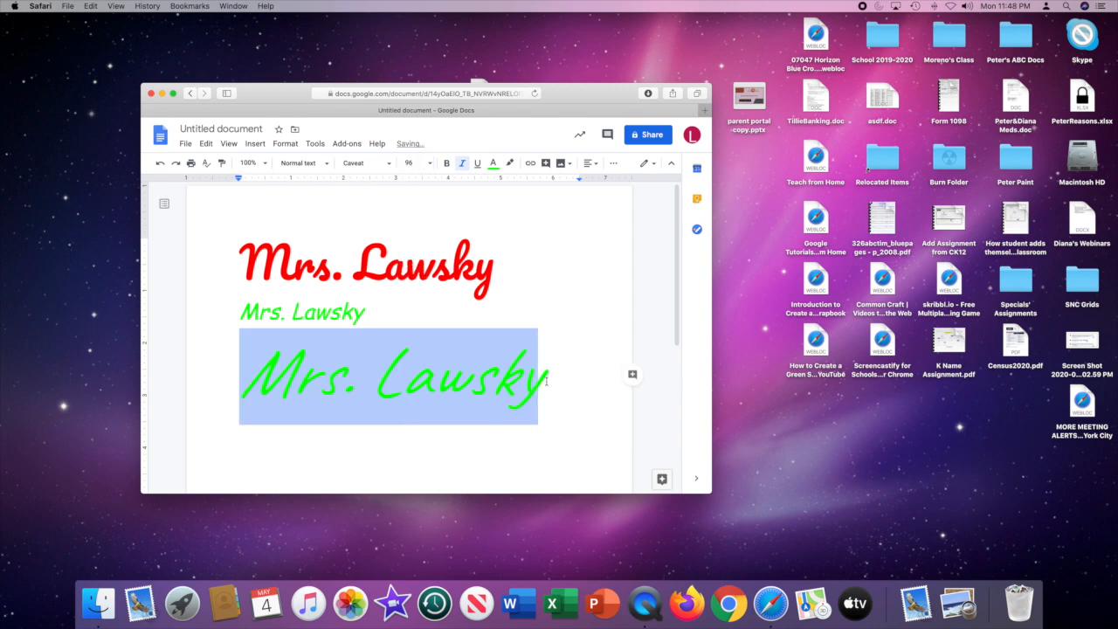
Color the third line's name purple, underline it and deselect the text.
{"action": "left_click", "coordinate": [493, 166]}
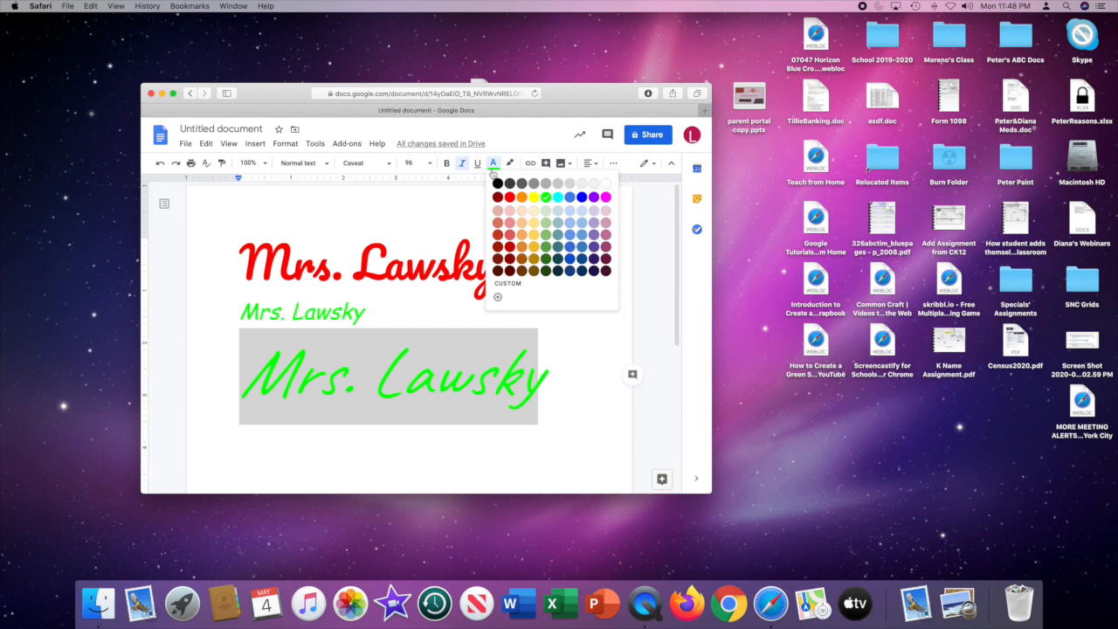
{"action": "left_click", "coordinate": [593, 196]}
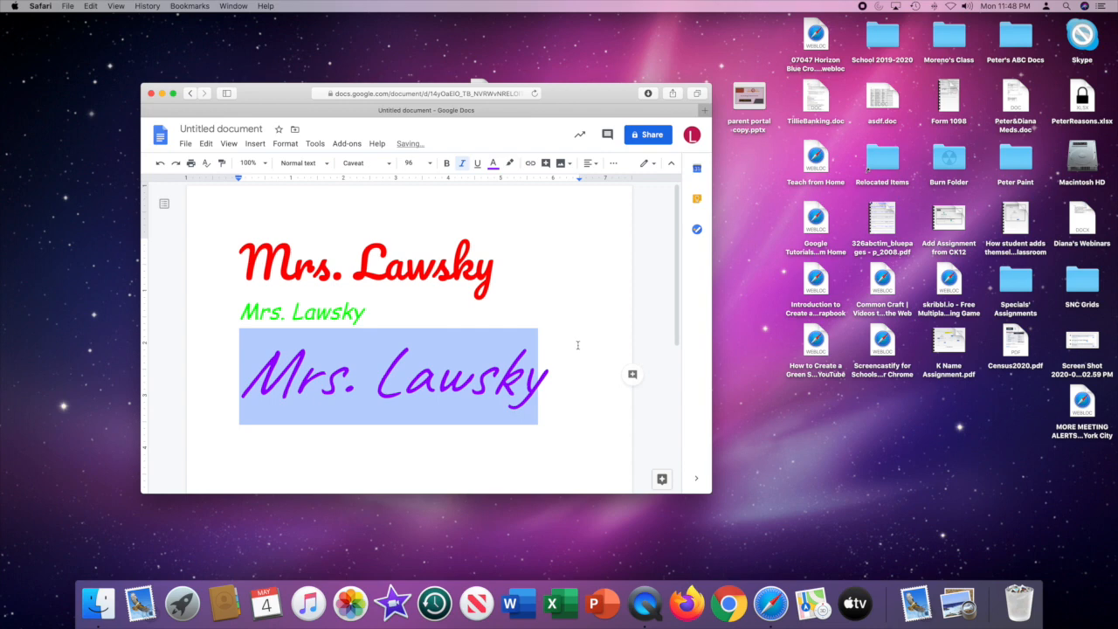
{"action": "left_click", "coordinate": [492, 163]}
{"action": "left_click", "coordinate": [477, 162]}
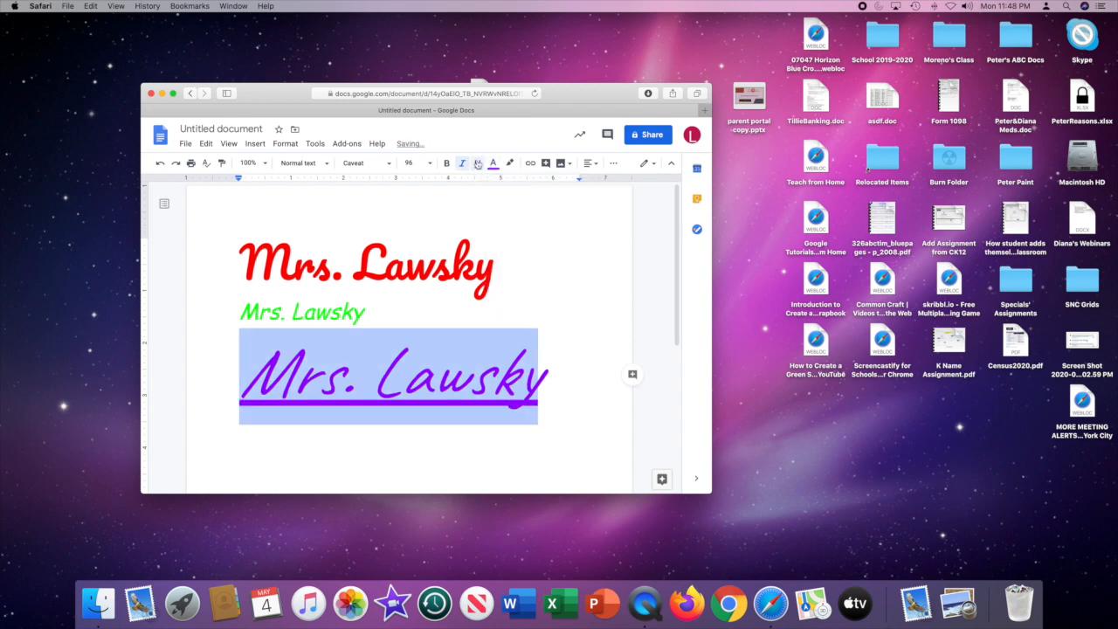
{"action": "left_click", "coordinate": [569, 414]}
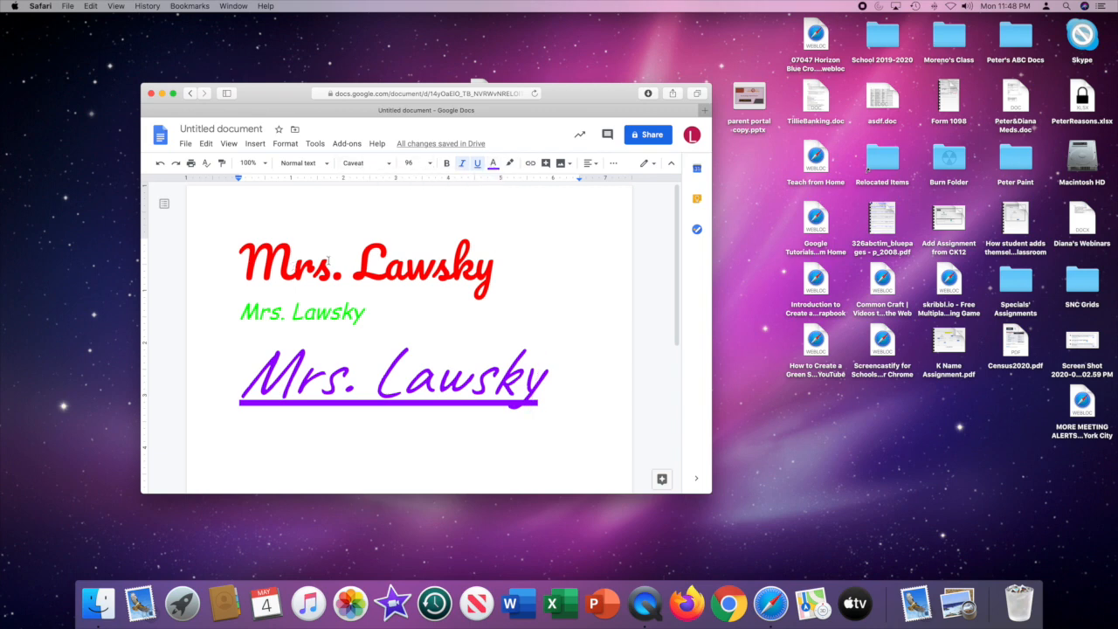
Start sharing the document and save its name as the teacher's title and surname.
{"action": "left_click", "coordinate": [654, 138]}
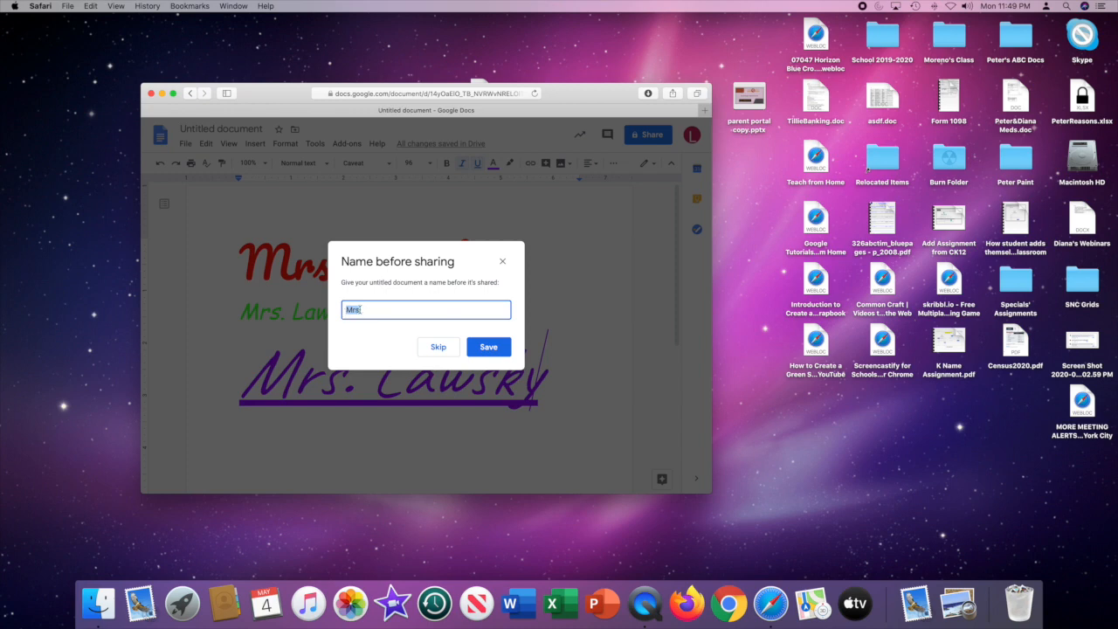
{"action": "left_click", "coordinate": [364, 310]}
{"action": "type", "text": ". Lawsky"}
{"action": "left_click", "coordinate": [493, 348]}
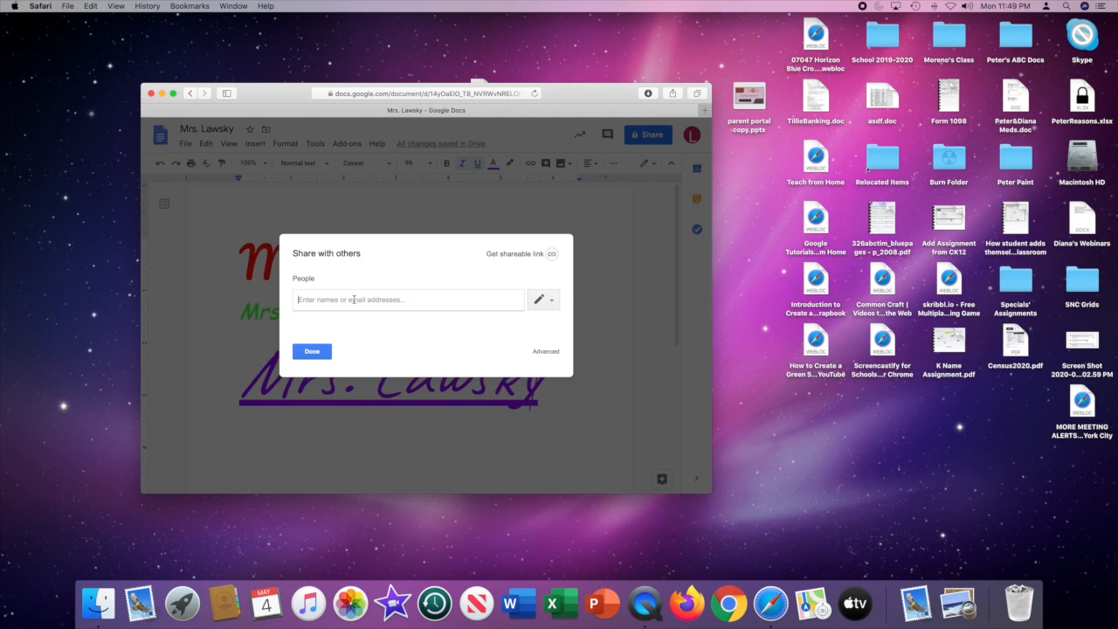
Add the teacher's suggested e-mail contact as the recipient and send the sharing invitation.
{"action": "type", "text": "dlaw"}
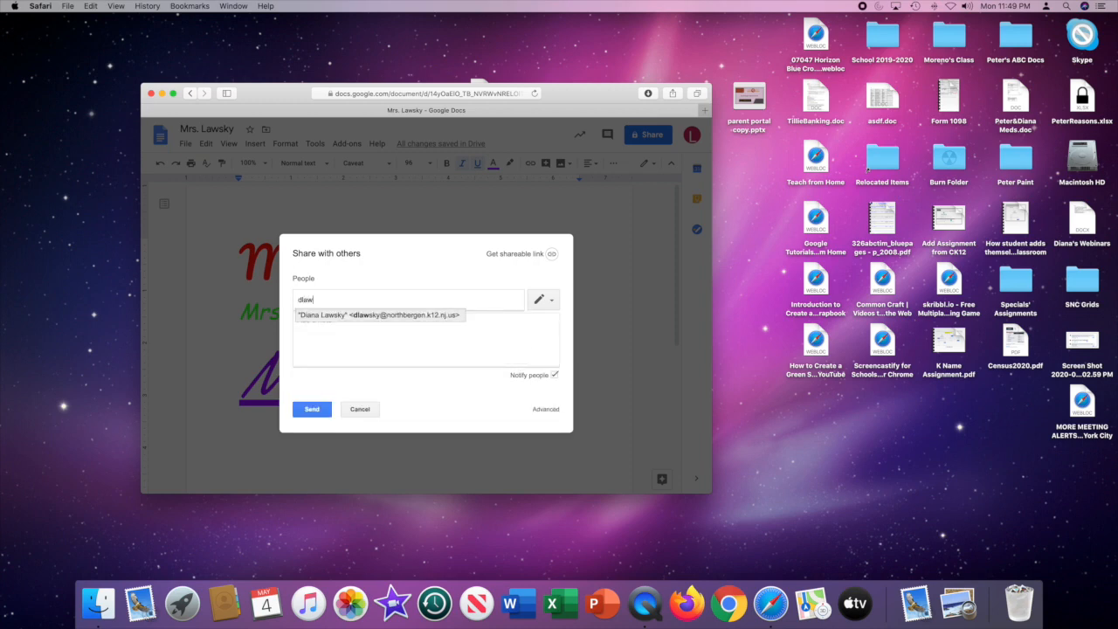
{"action": "left_click", "coordinate": [354, 315]}
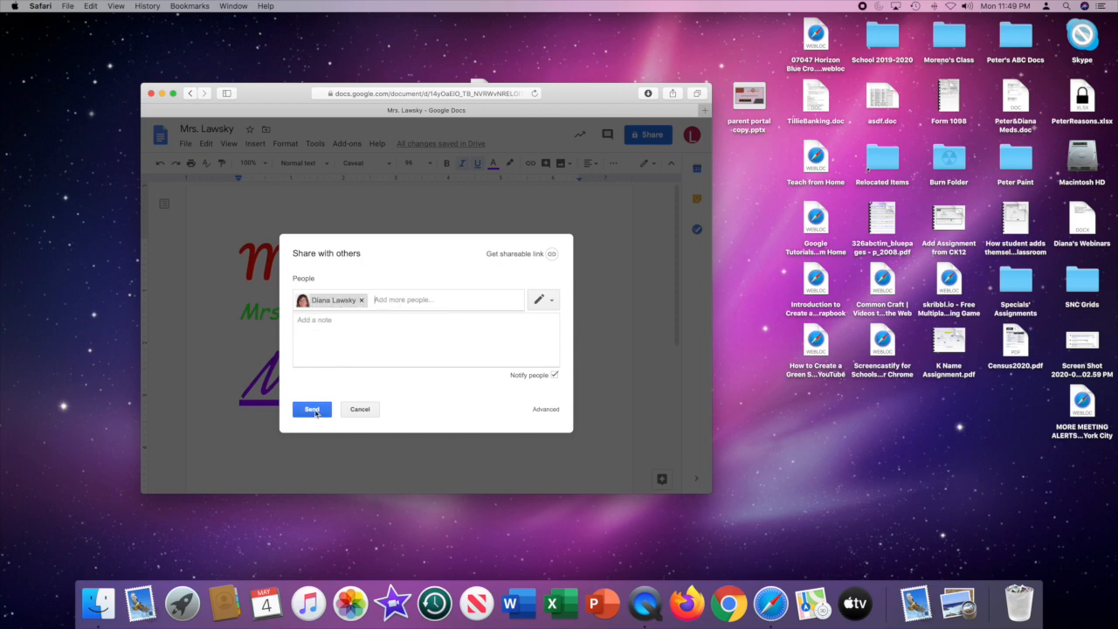
{"action": "left_click", "coordinate": [312, 409]}
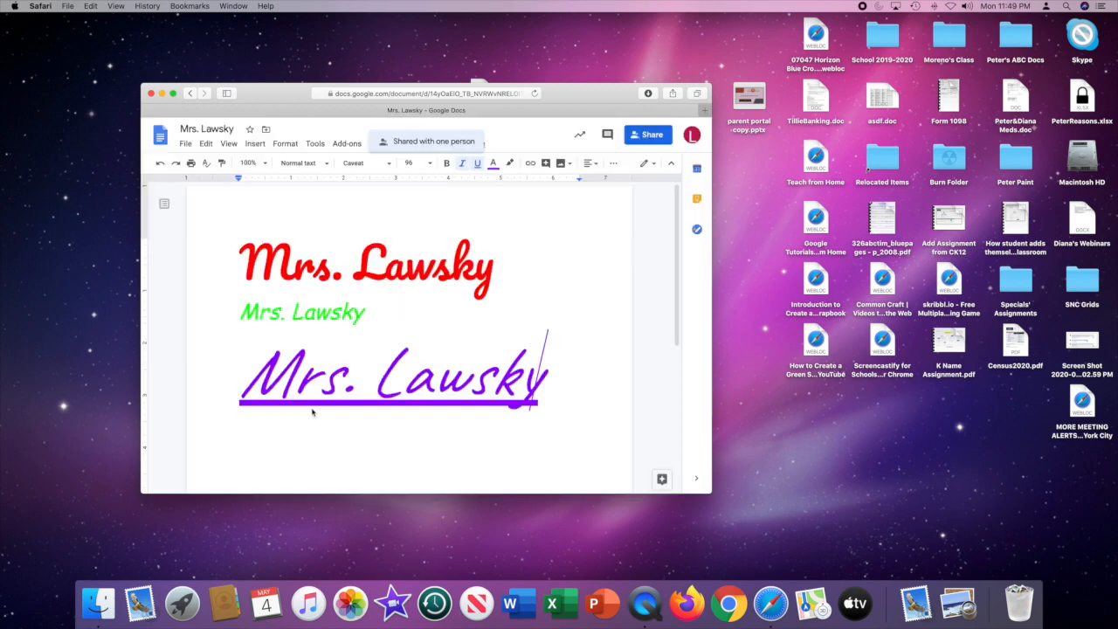